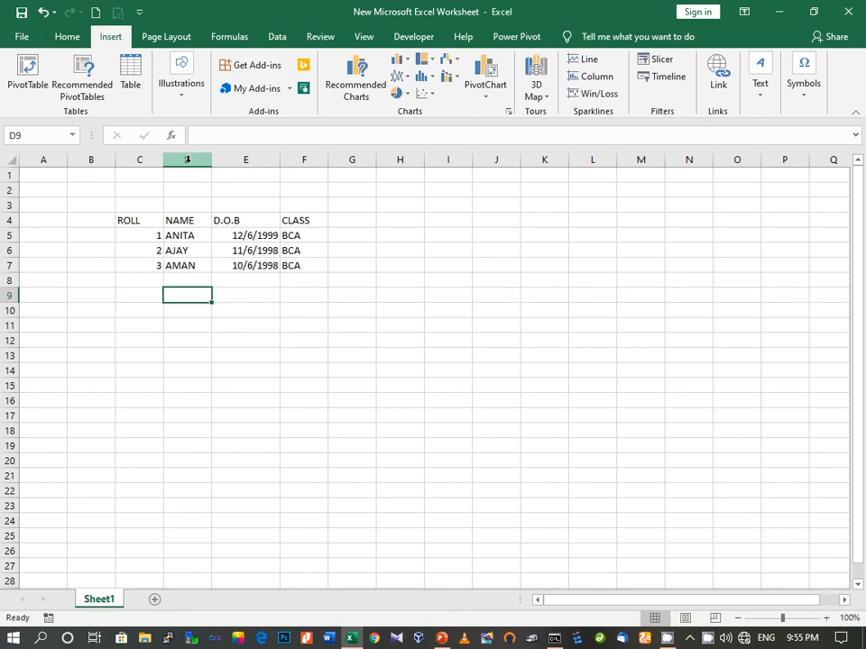
Select the NAME and D.O.B columns, header row 4 and ANITA's row, then the whole table with Ctrl+A
click(188, 160)
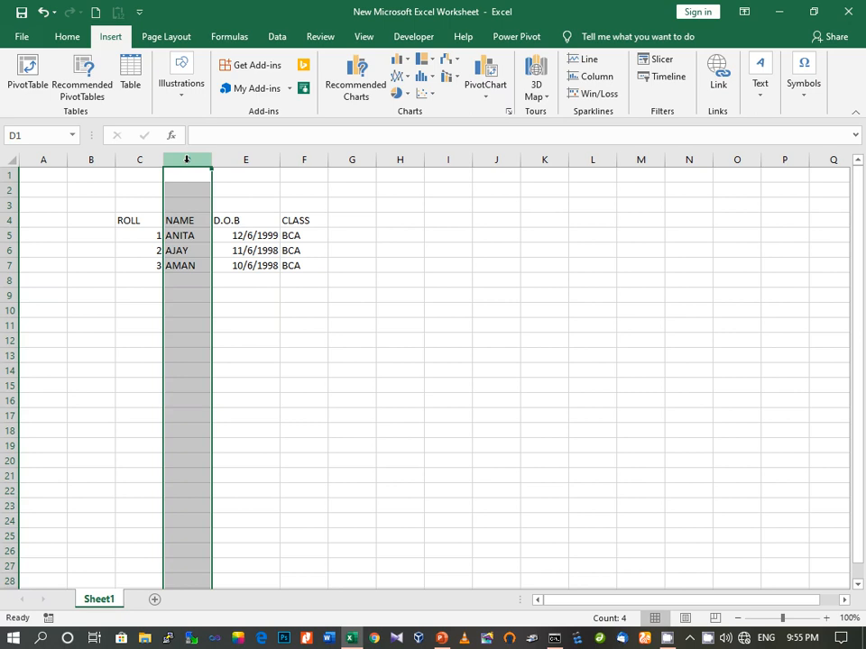
click(242, 159)
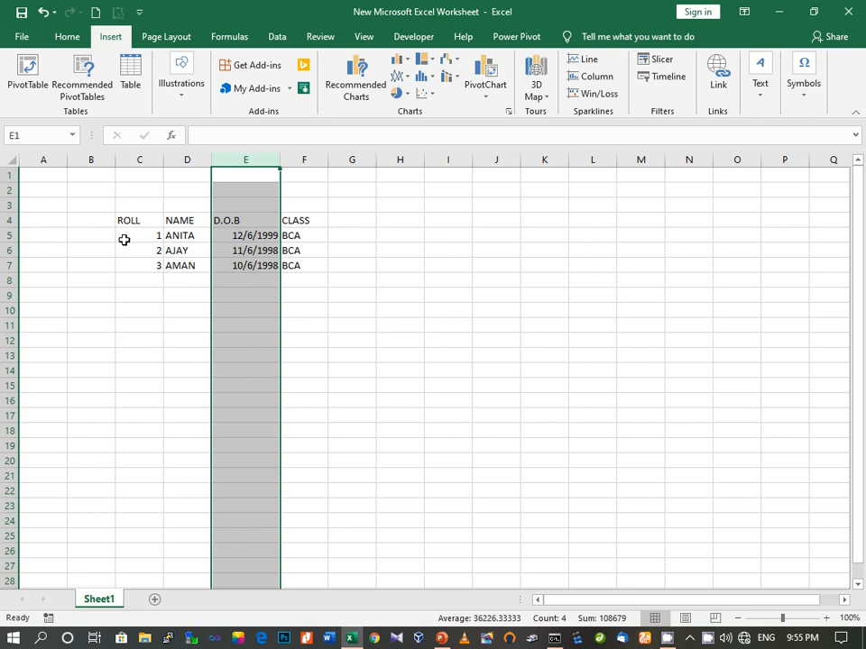
click(7, 221)
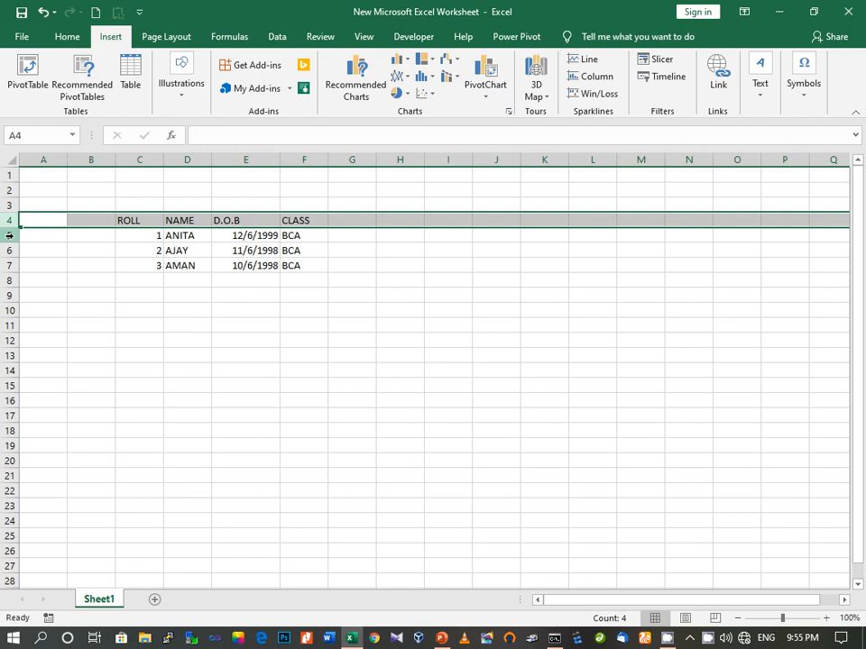
click(9, 235)
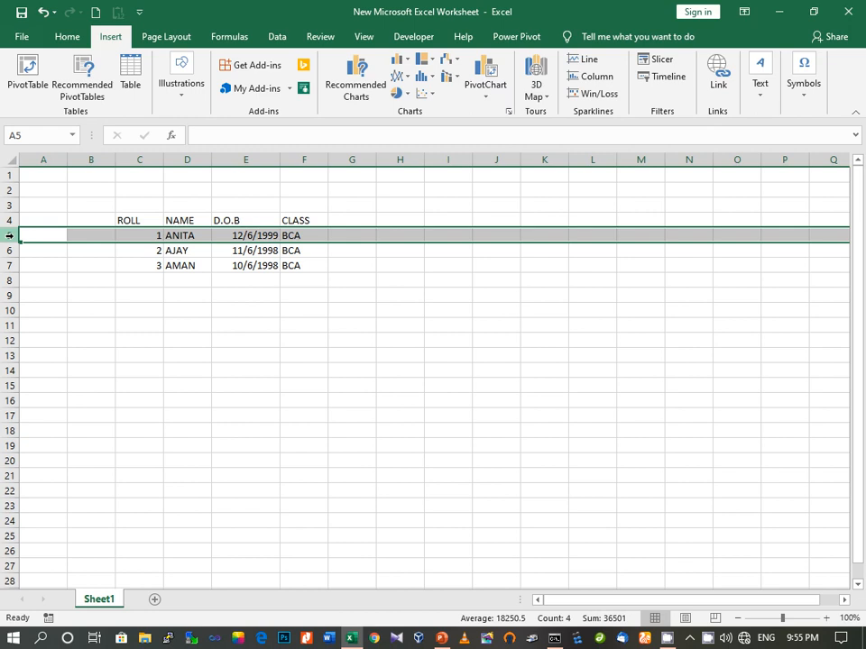
click(123, 221)
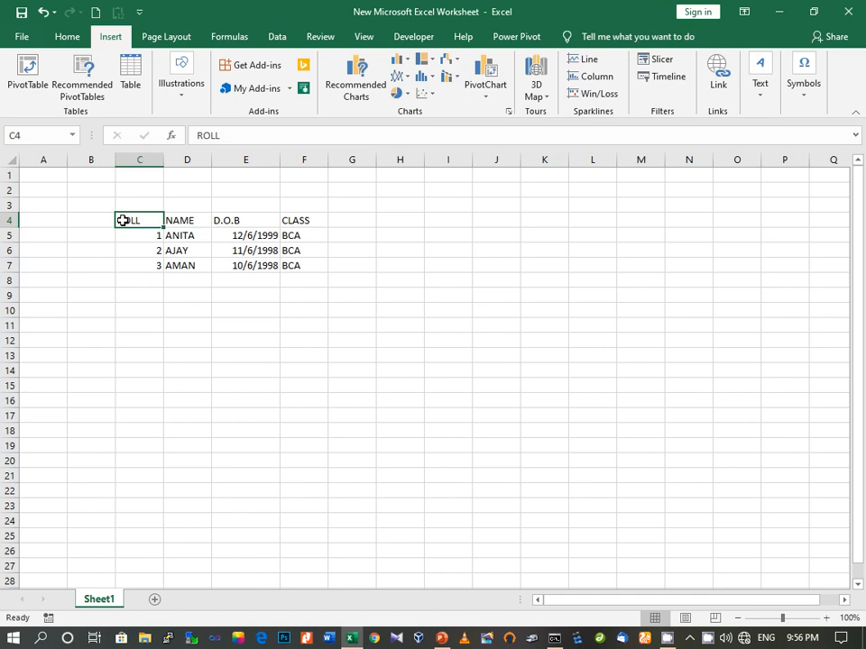
key(ctrl+a)
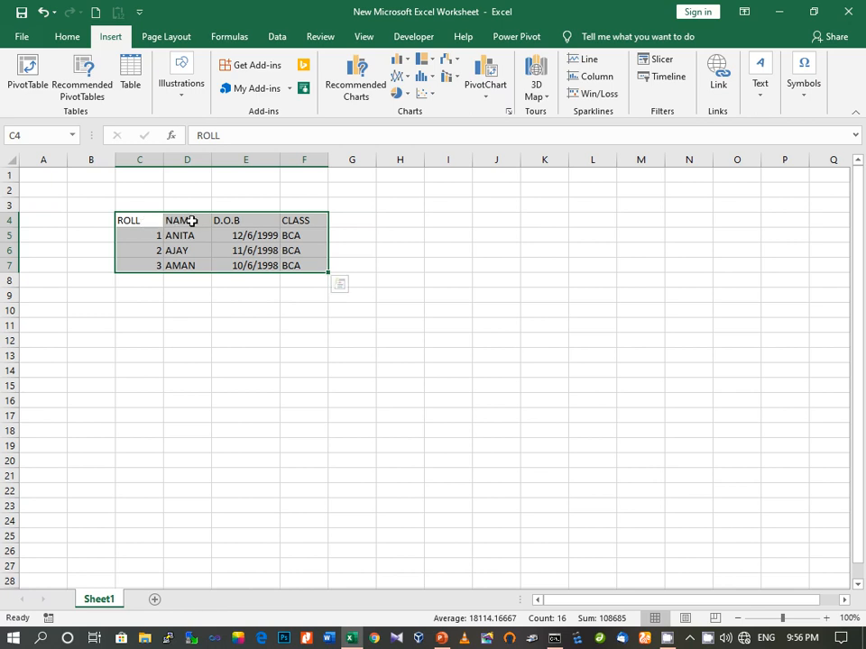
Drag across to select the ROLL, NAME and D.O.B header cells
click(179, 311)
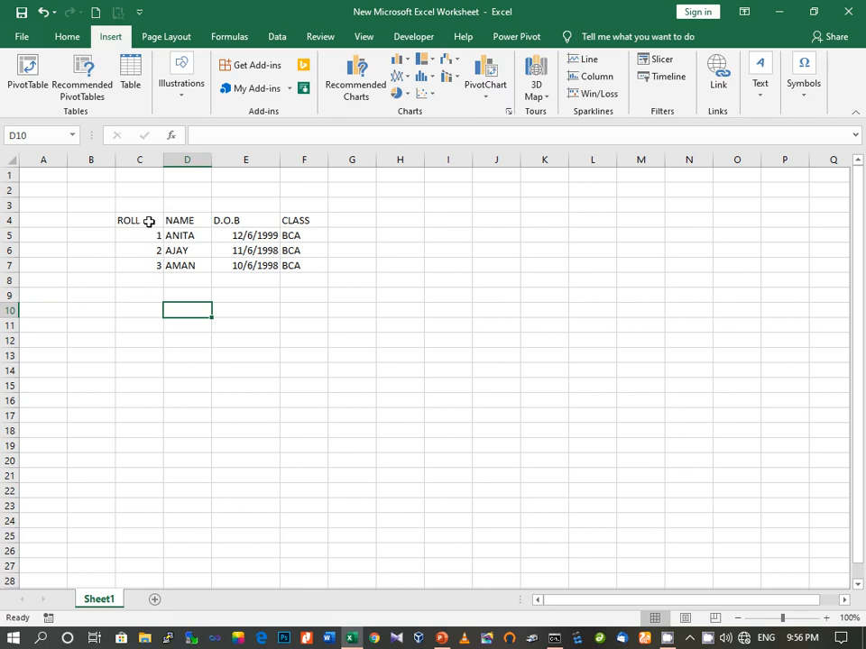
shift+click(149, 222)
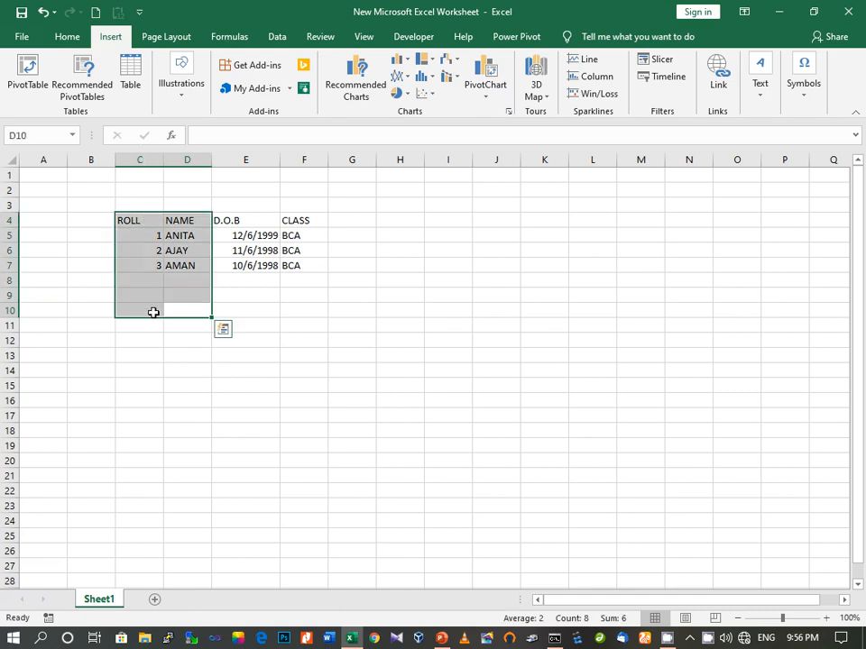
click(154, 311)
click(149, 219)
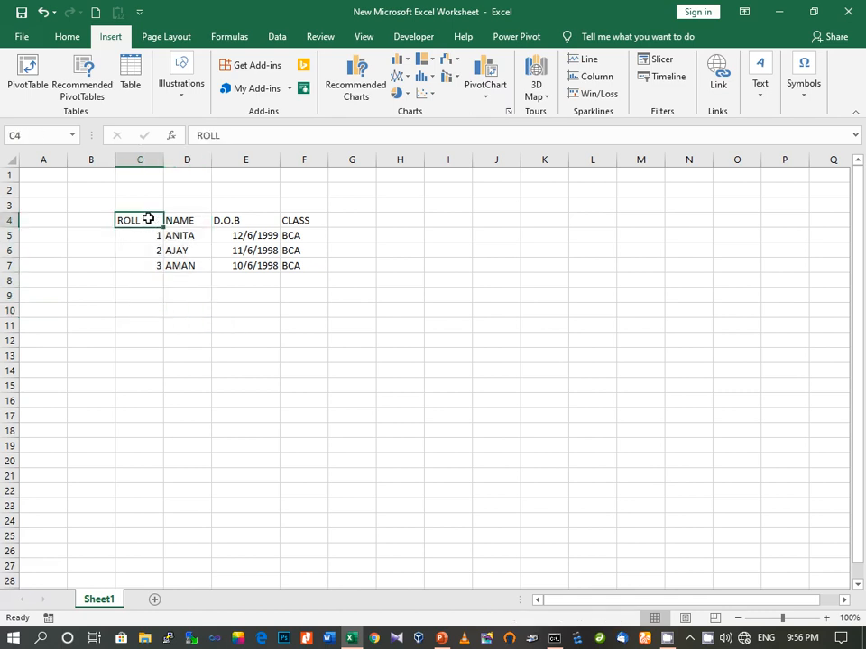
drag(149, 219, 172, 224)
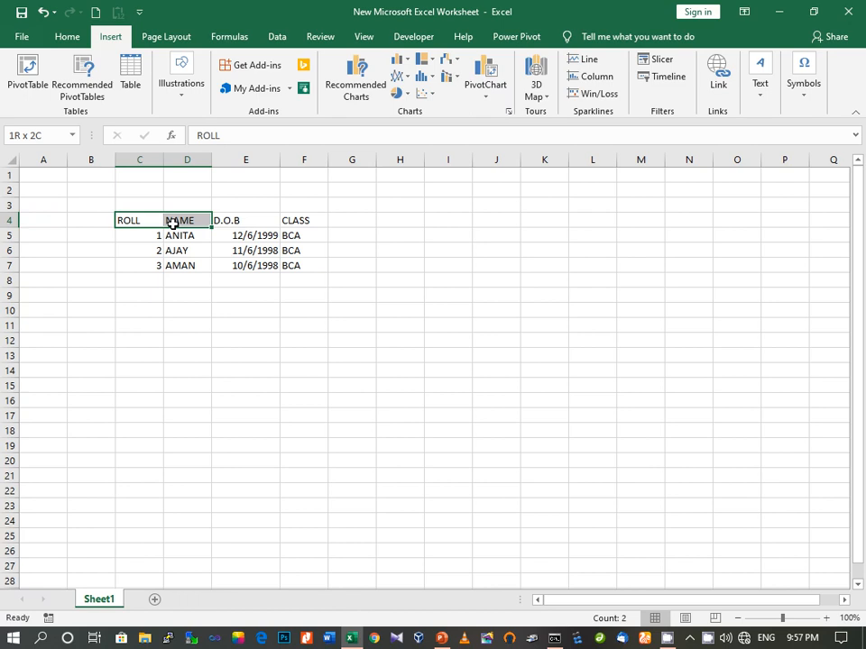
drag(172, 224, 282, 225)
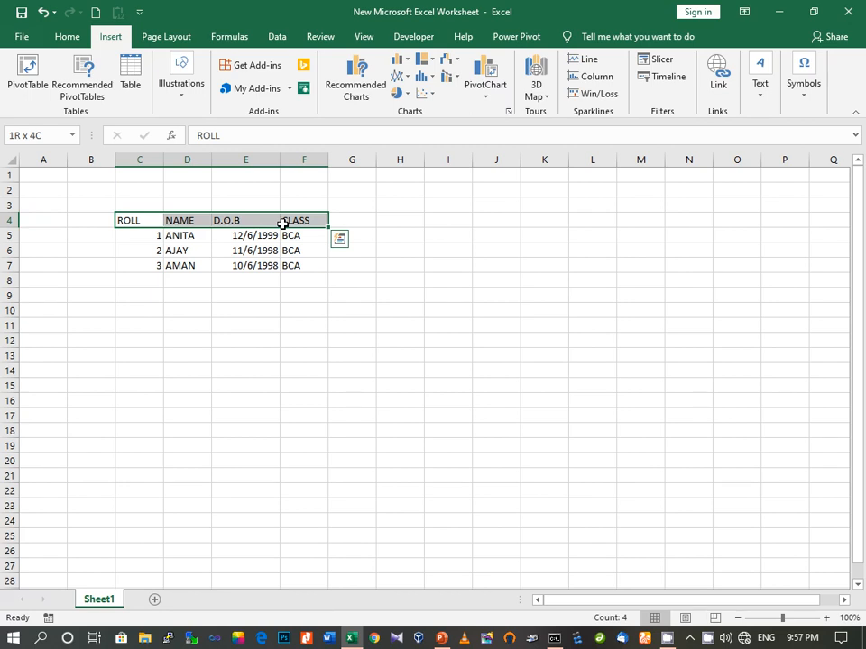
Build a multi-range selection of the ROLL cells, the D.O.B cells and E9
click(130, 253)
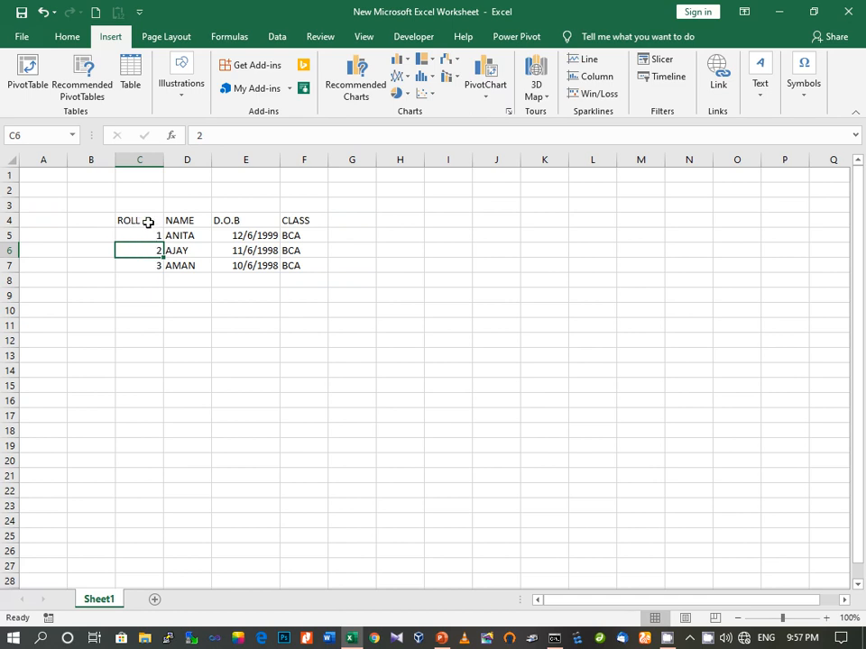
drag(147, 250, 149, 222)
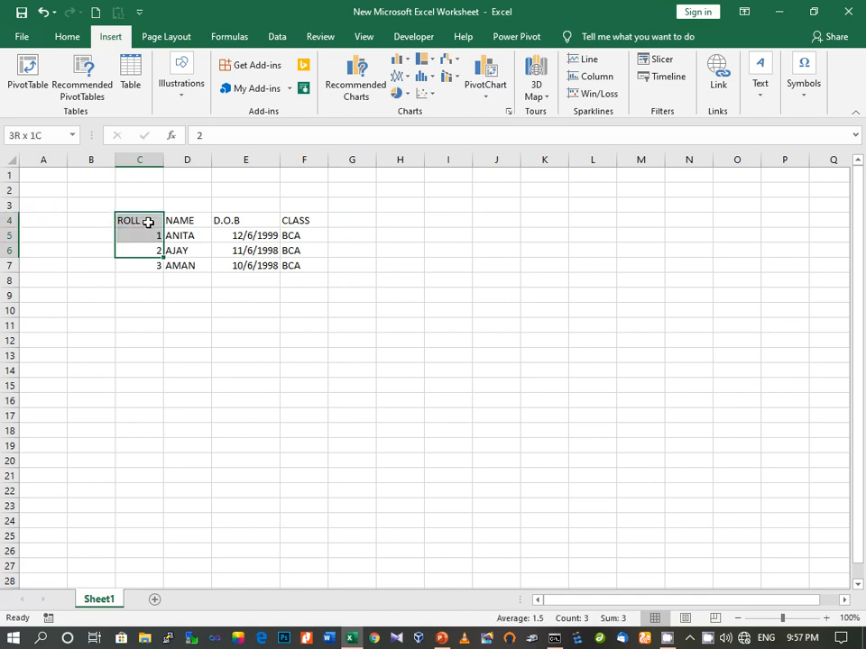
click(146, 325)
click(136, 221)
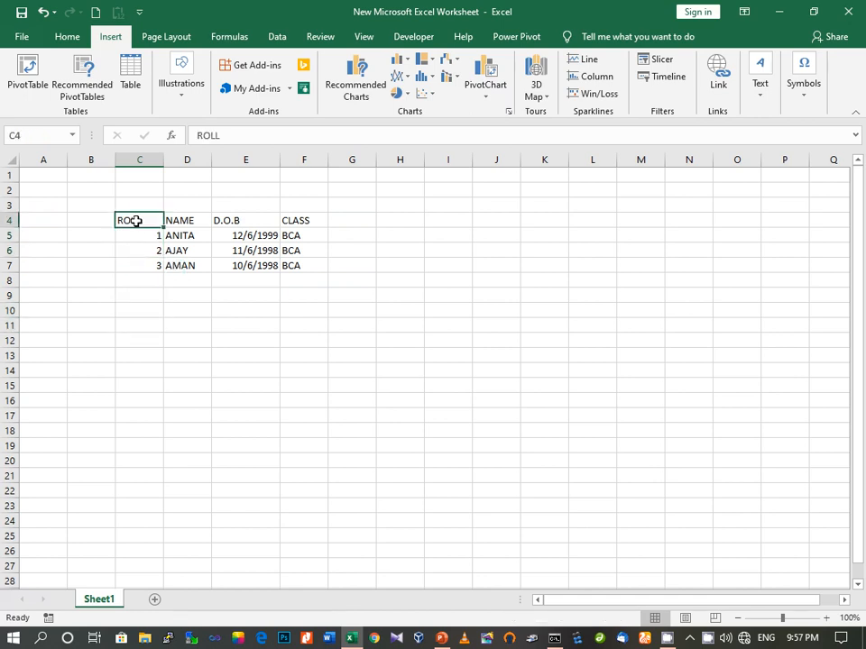
drag(135, 225, 143, 261)
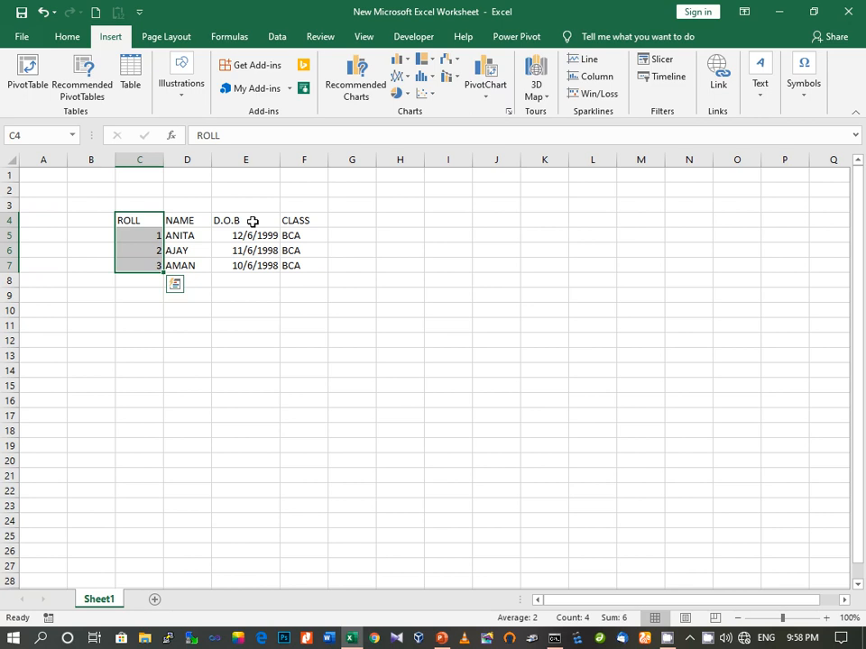
drag(253, 221, 257, 259)
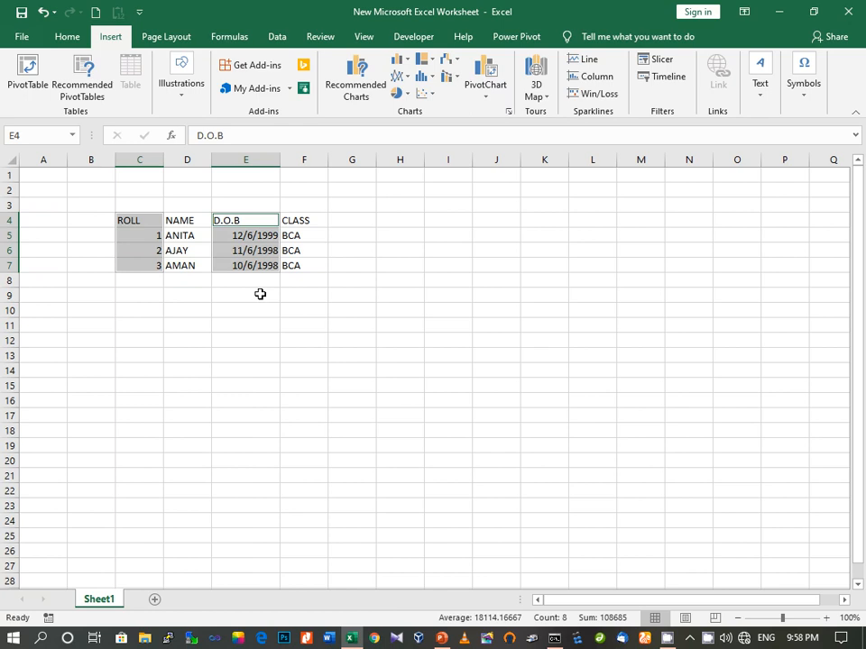
ctrl+click(260, 294)
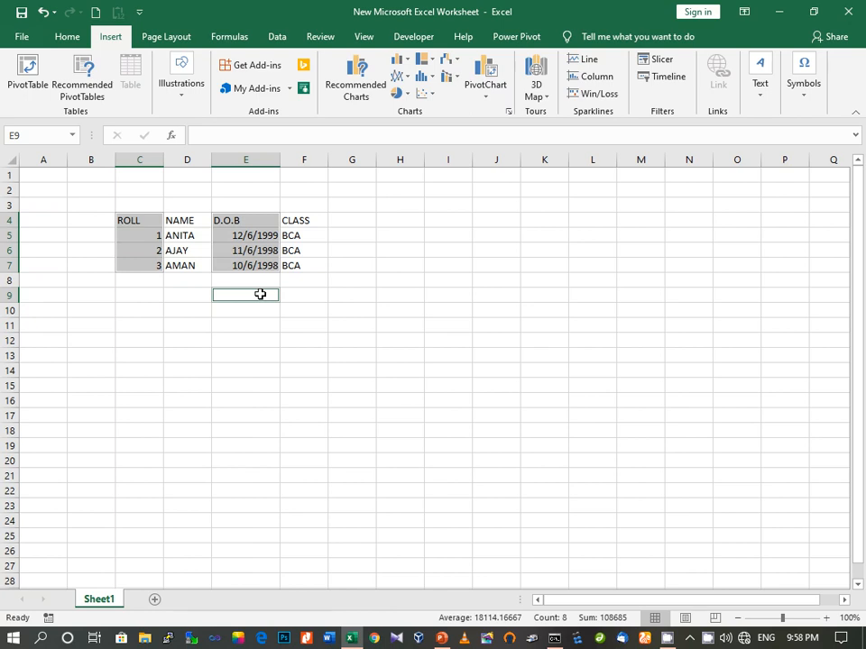
click(140, 291)
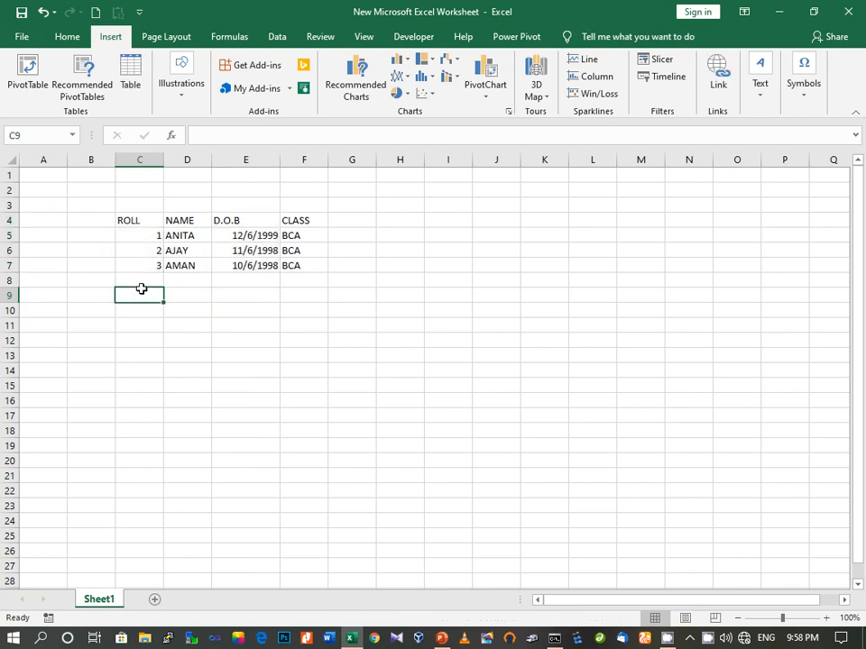
Select the header row, then AMAN's roll number and name plus cell E12
click(132, 221)
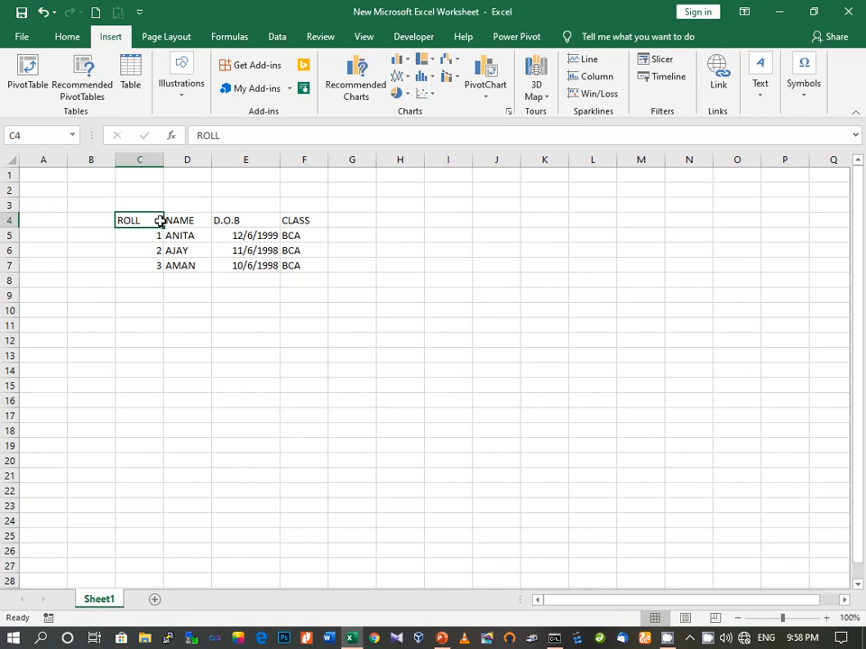
drag(151, 219, 288, 219)
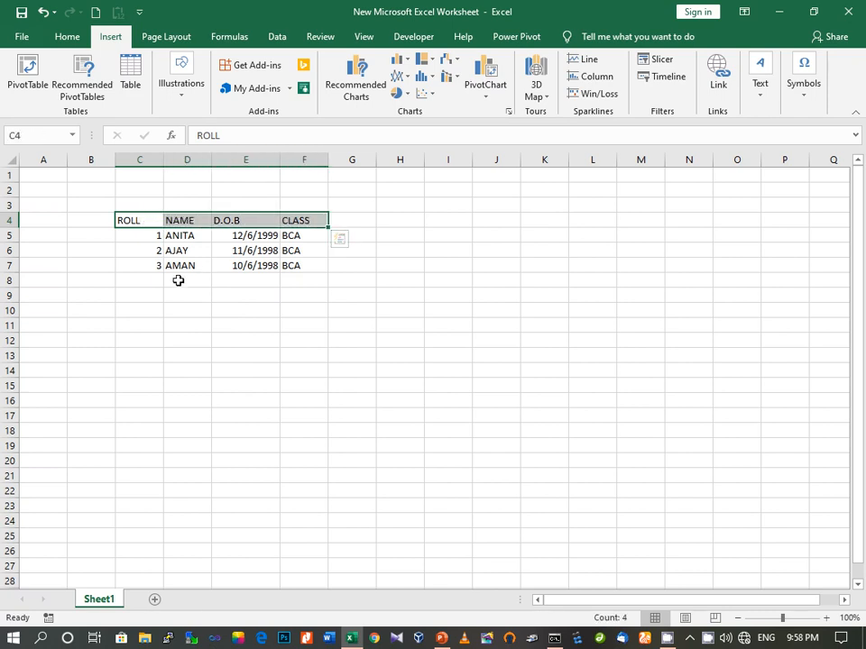
drag(142, 266, 295, 269)
click(232, 338)
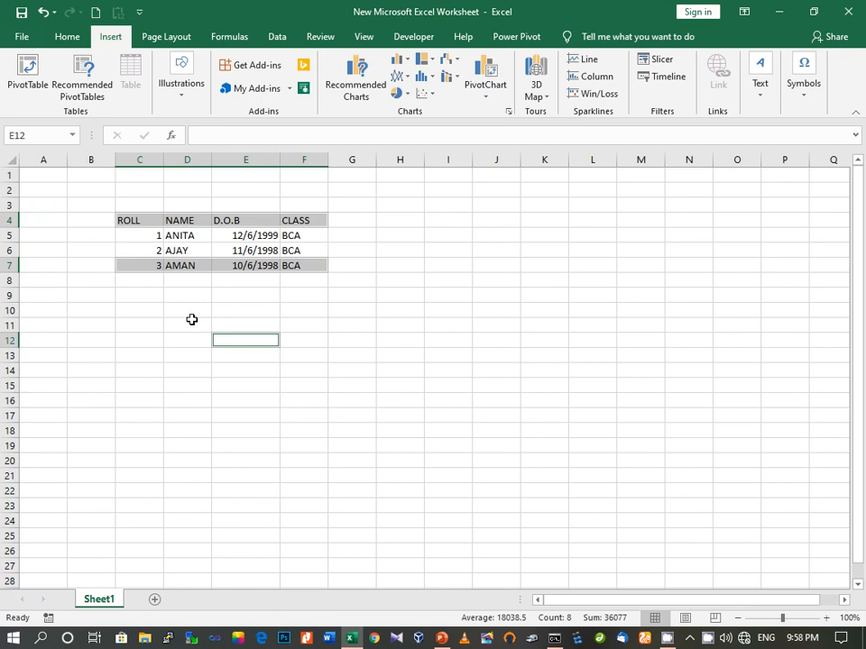
click(154, 287)
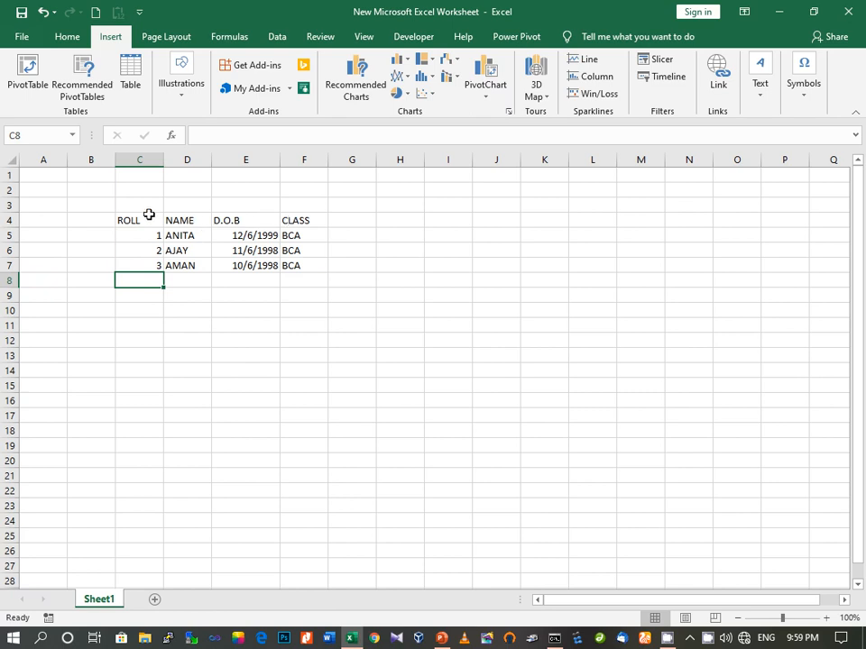
Select the headers together with ANITA's and AJAY's rows, then ANITA's row data alone
drag(148, 219, 296, 262)
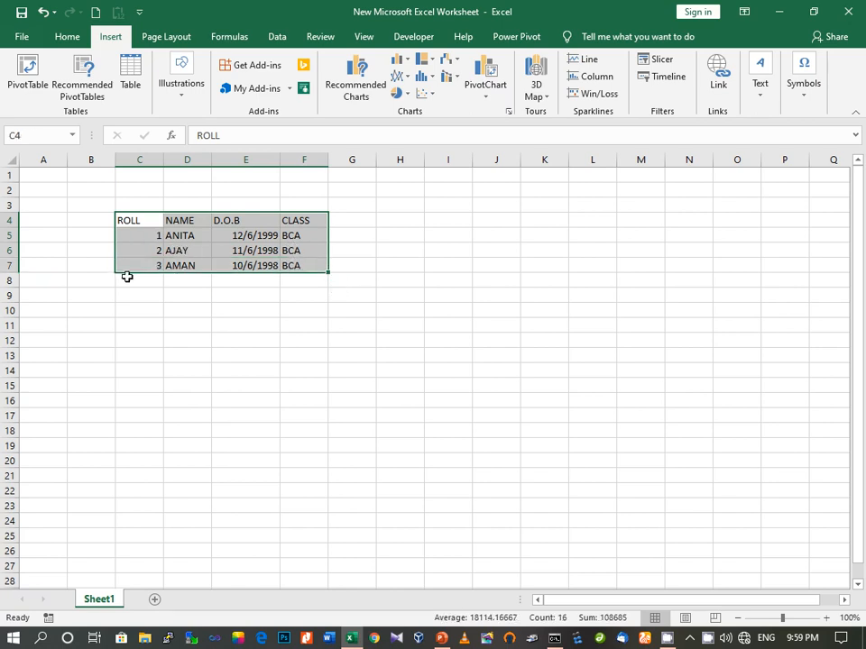
drag(132, 220, 303, 250)
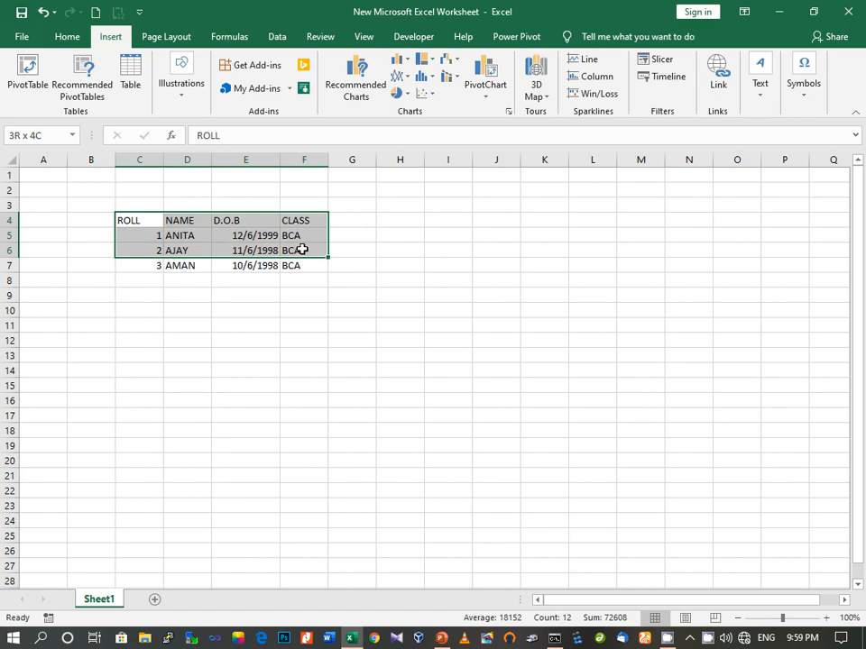
drag(303, 250, 303, 250)
click(287, 295)
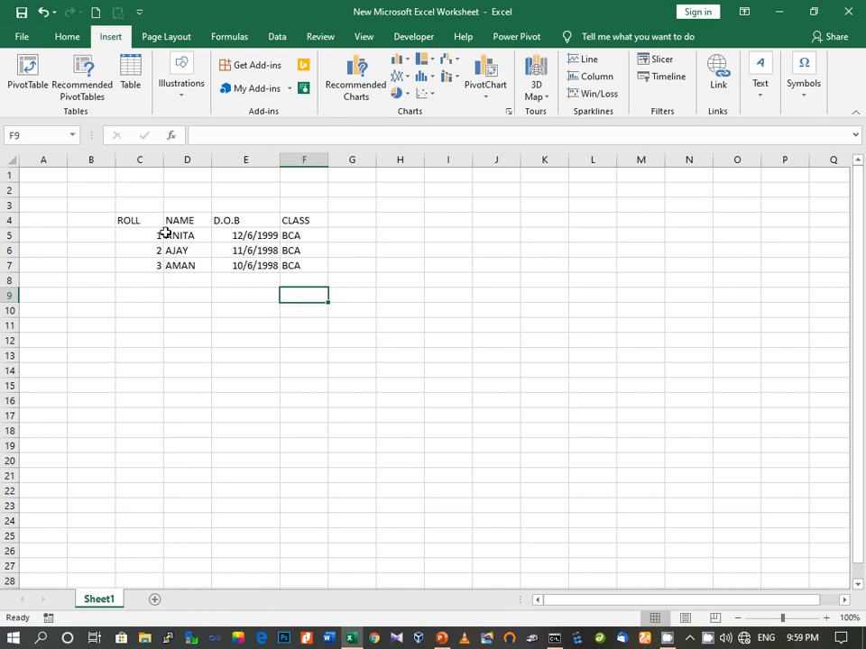
click(142, 220)
drag(142, 220, 289, 246)
click(243, 352)
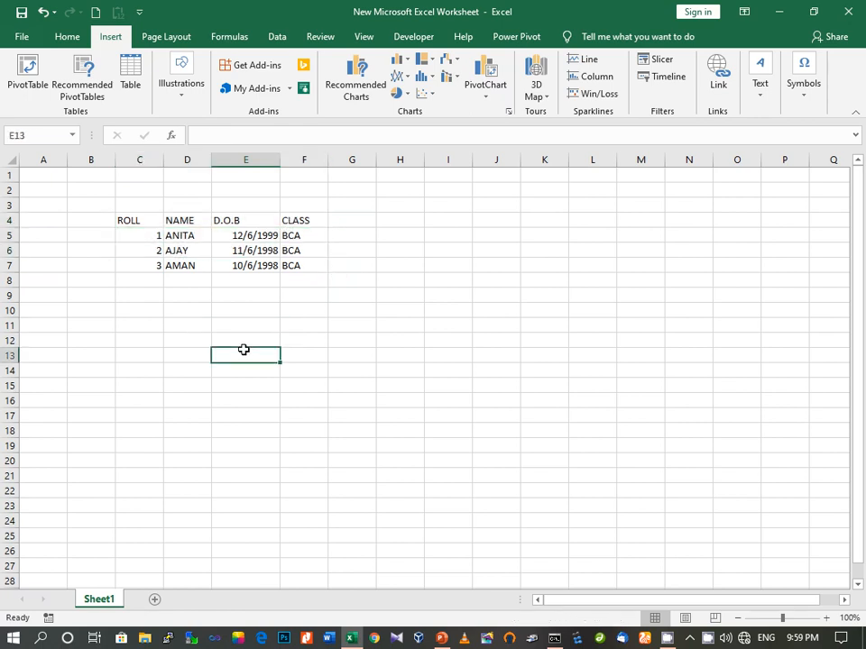
drag(138, 234, 305, 234)
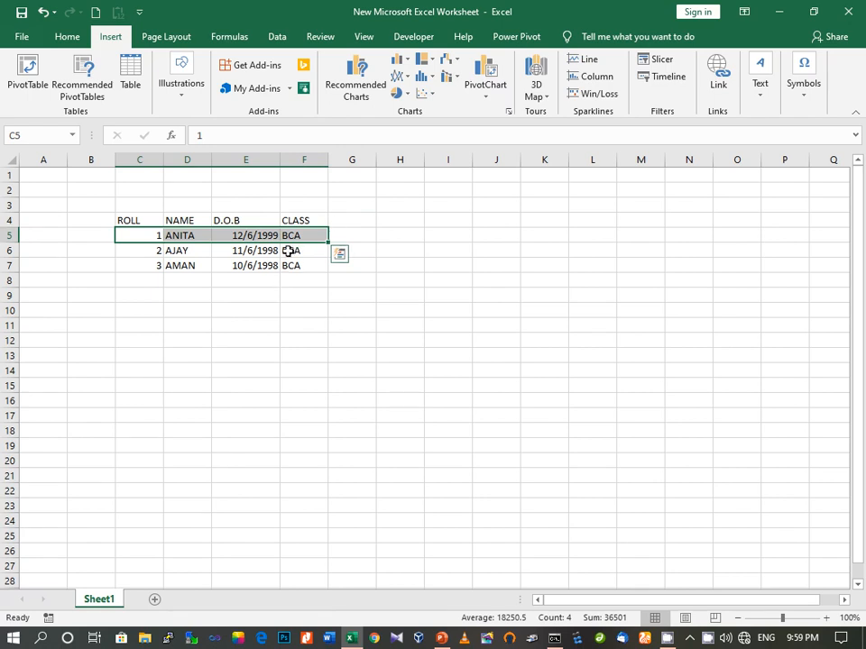
click(353, 221)
Type the TELEPHONE heading in G4 and drag column G wider to show the whole word
text(T)
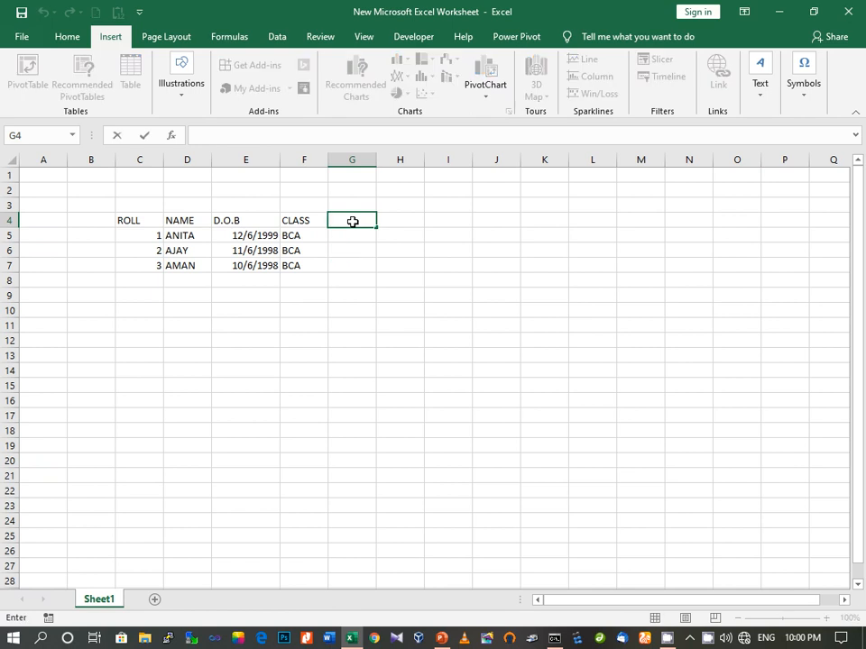
text(ELEPHONE)
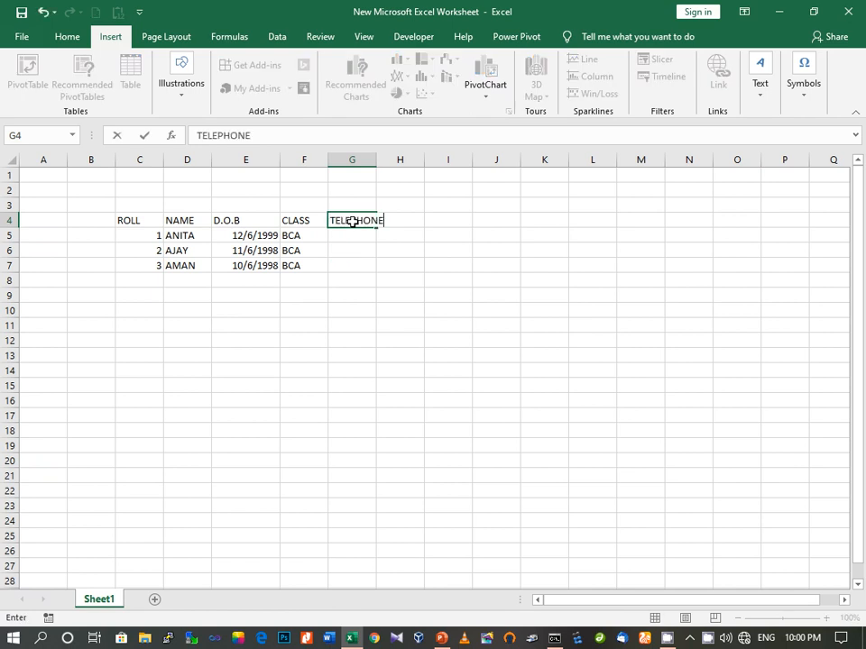
click(379, 160)
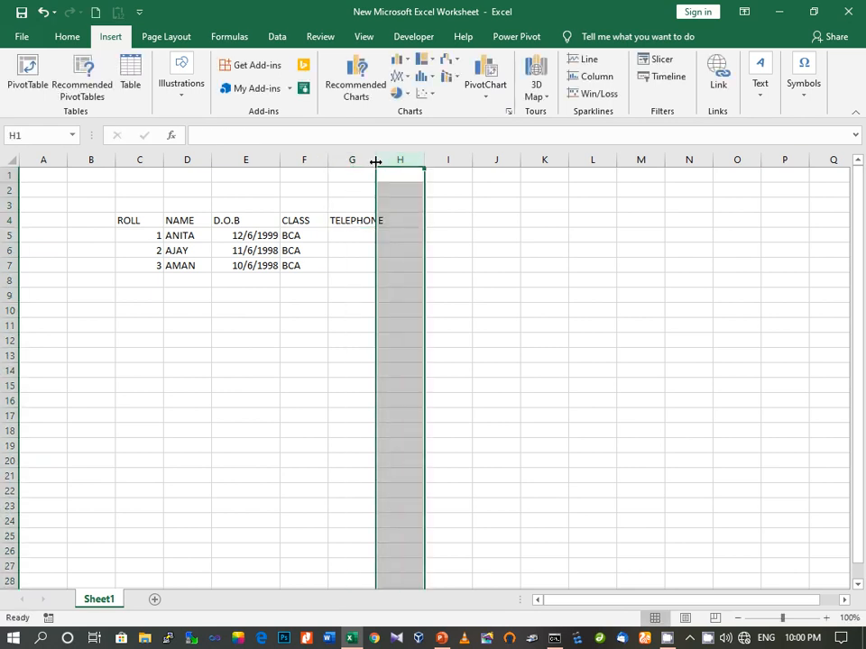
drag(376, 160, 390, 161)
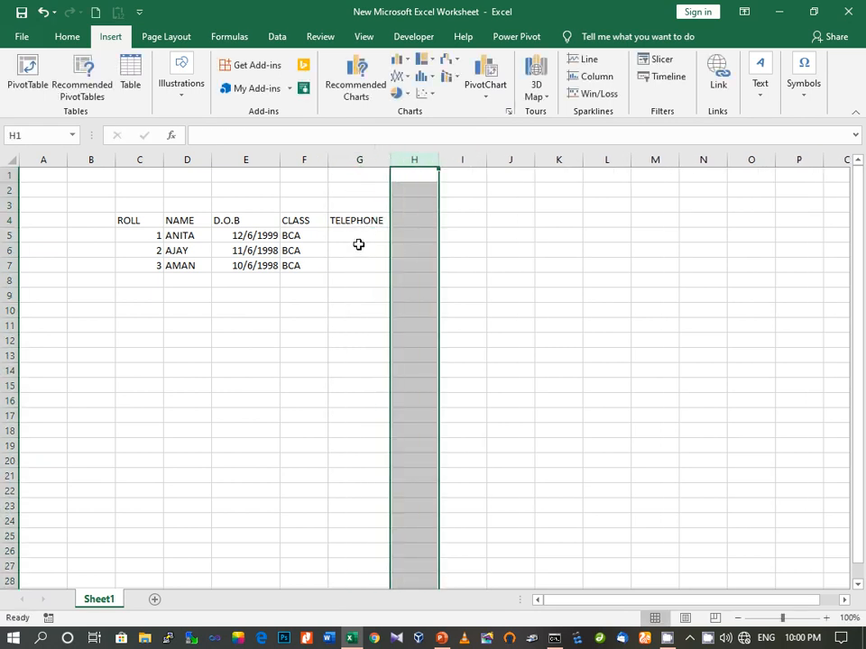
click(358, 237)
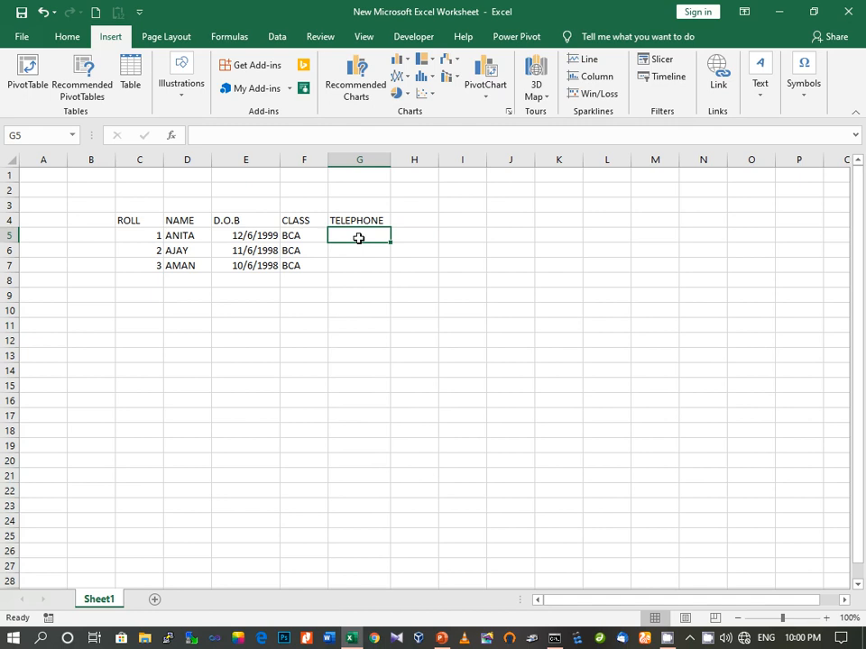
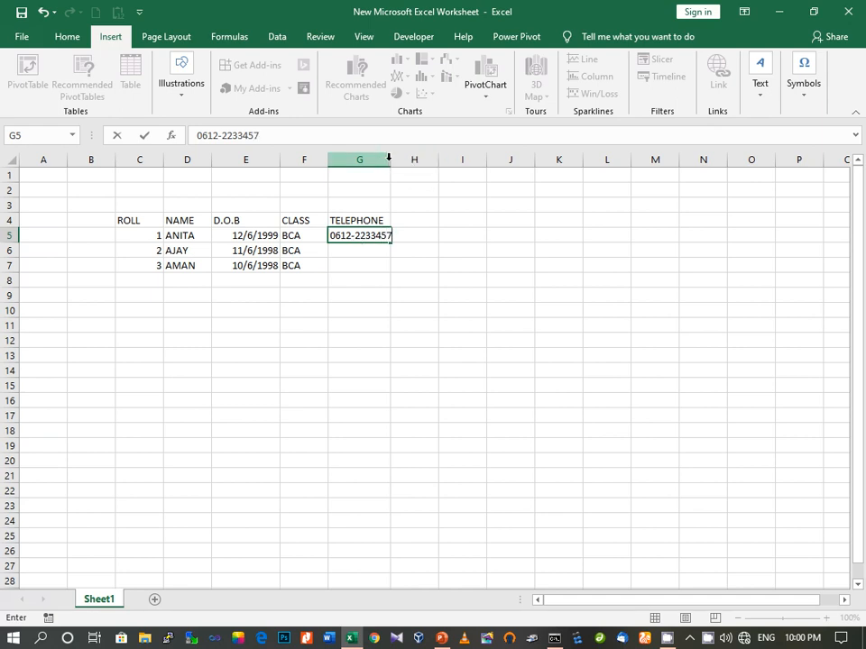
click(352, 251)
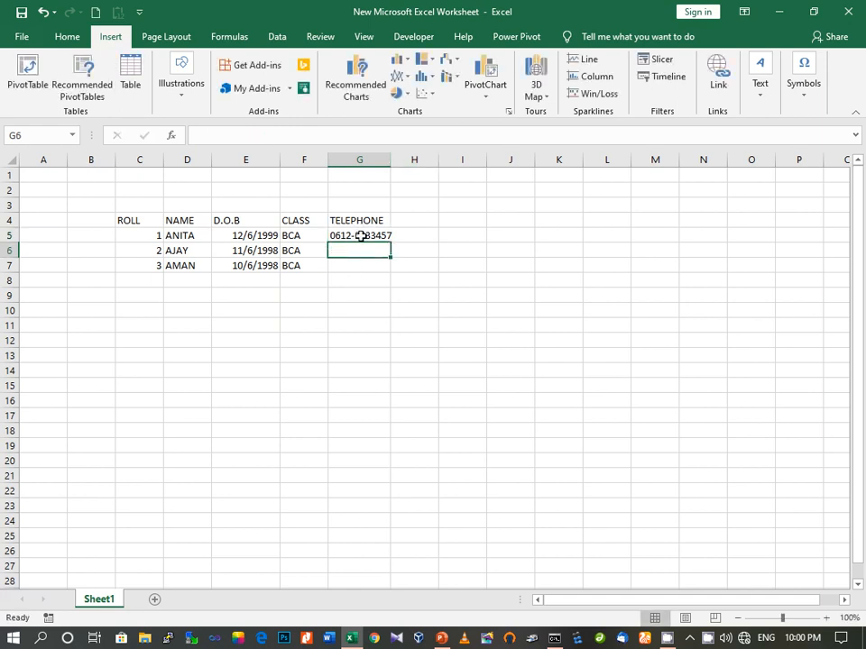
click(358, 235)
double_click(355, 233)
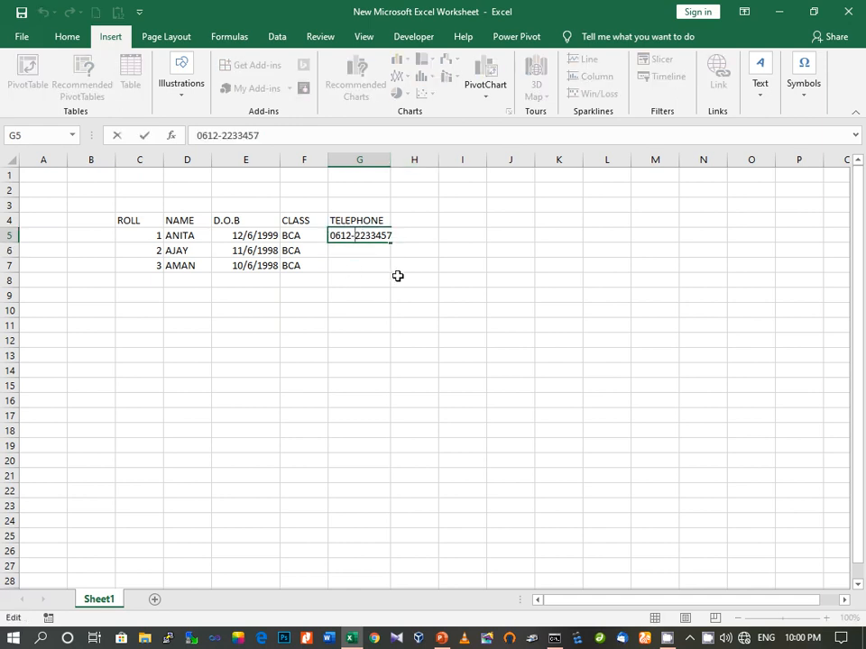
key(BackSpace)
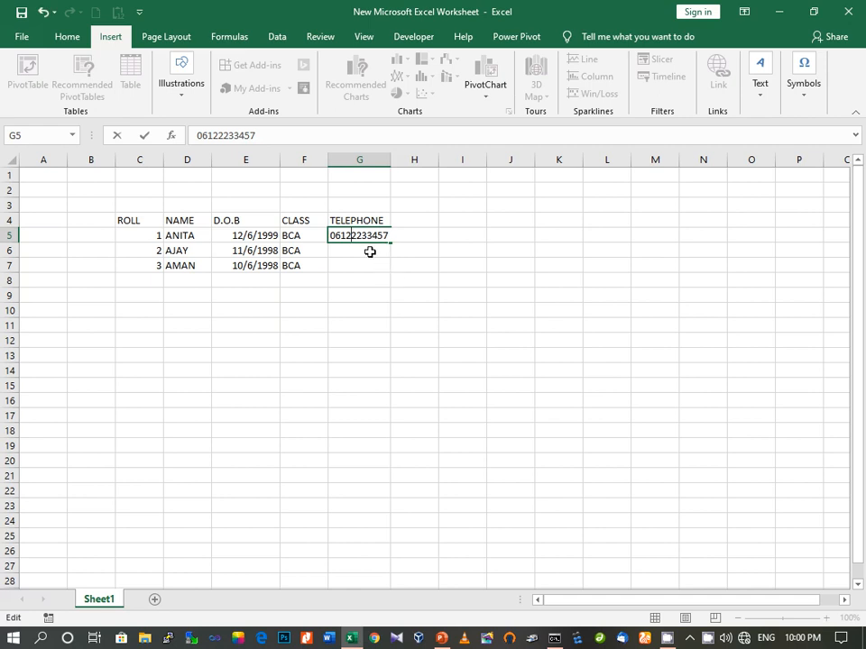
click(369, 252)
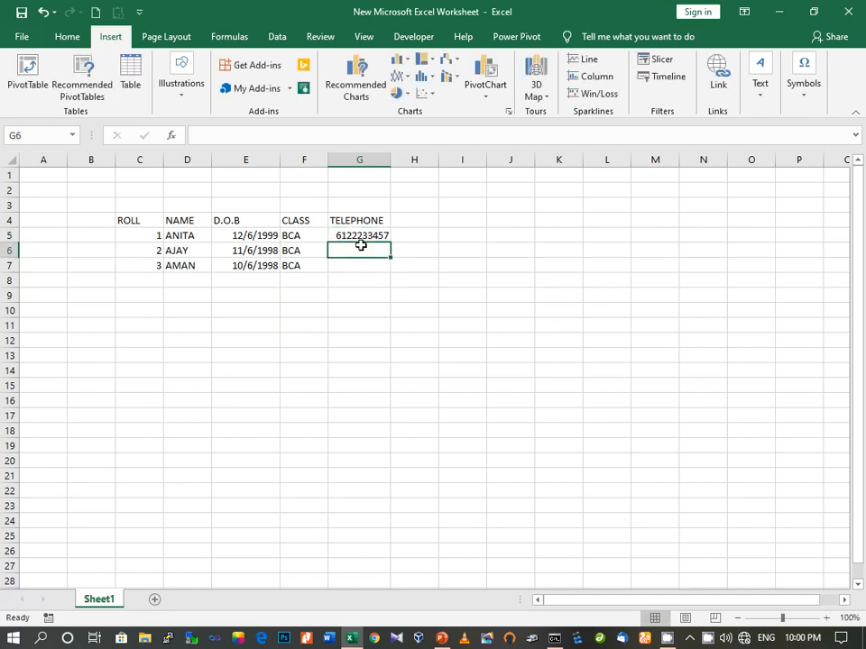
Try twice to restore the number's lost leading zero by typing 0 in front
click(354, 234)
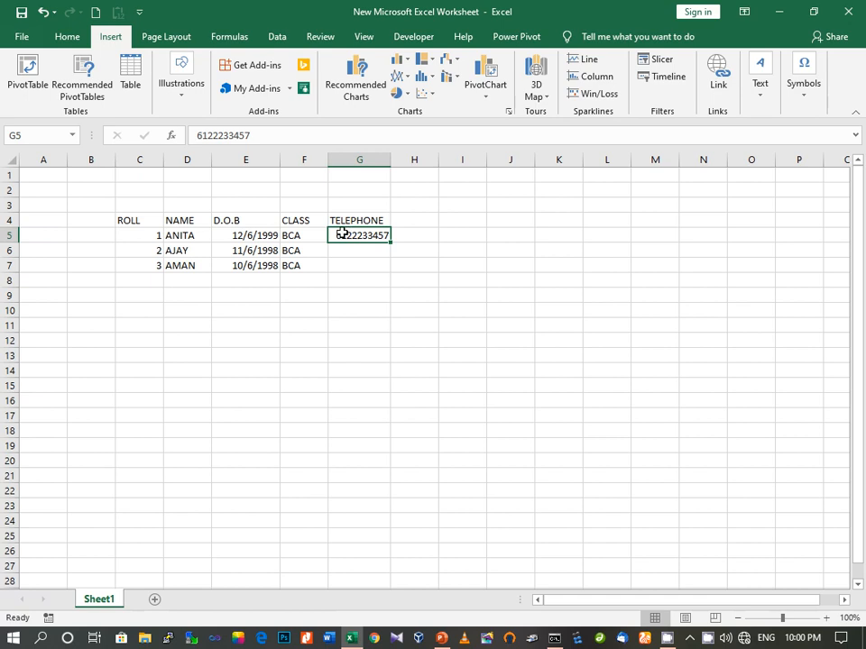
double_click(333, 233)
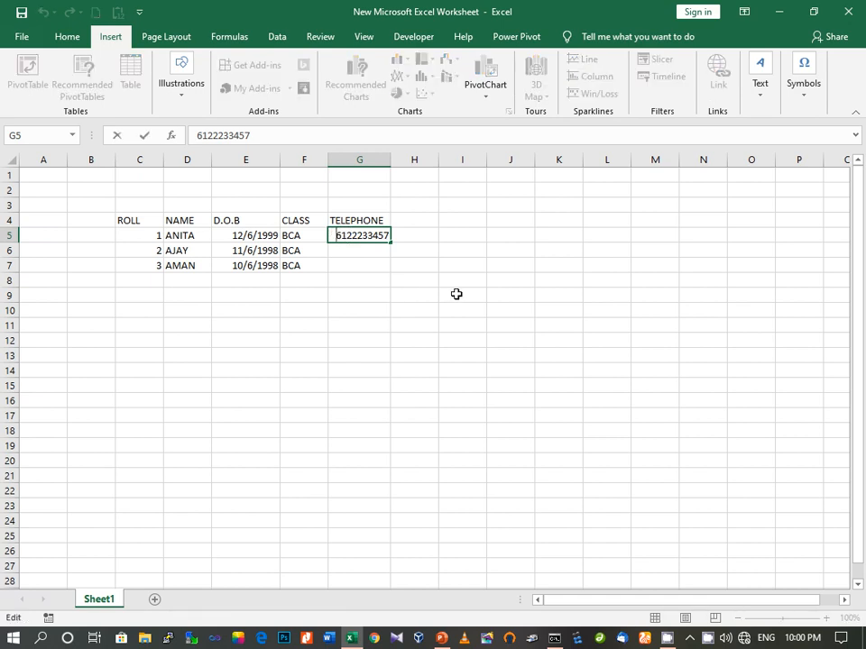
text(0)
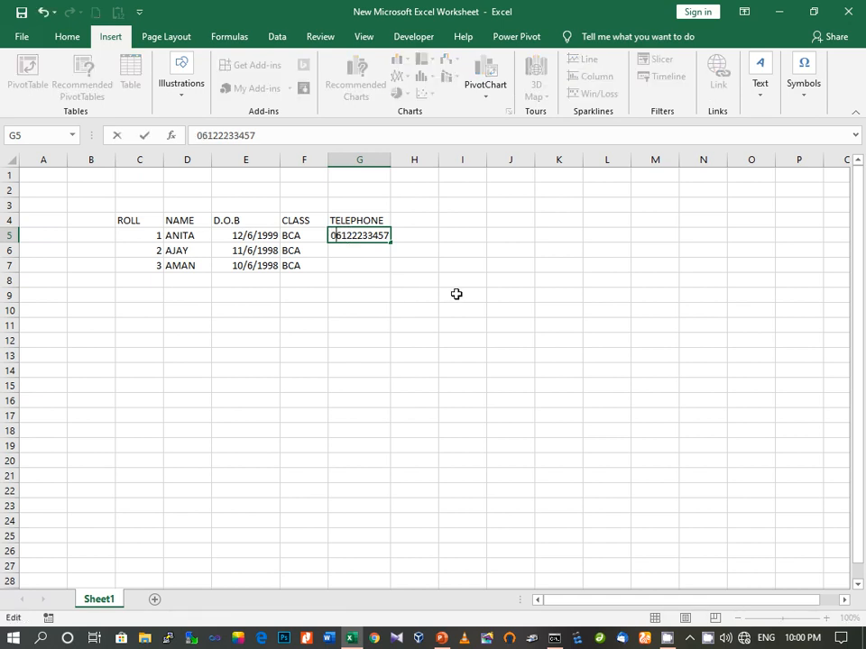
click(339, 251)
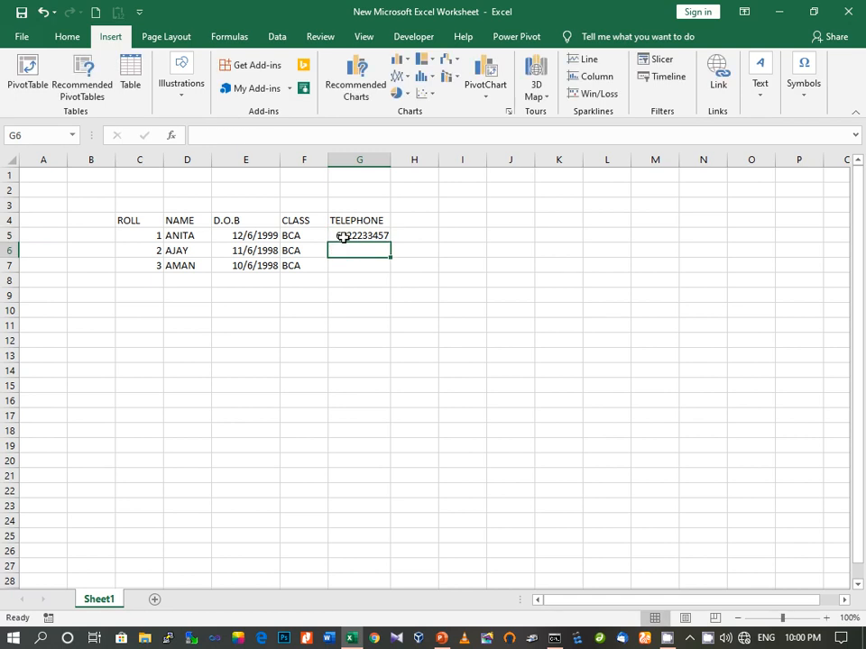
click(344, 236)
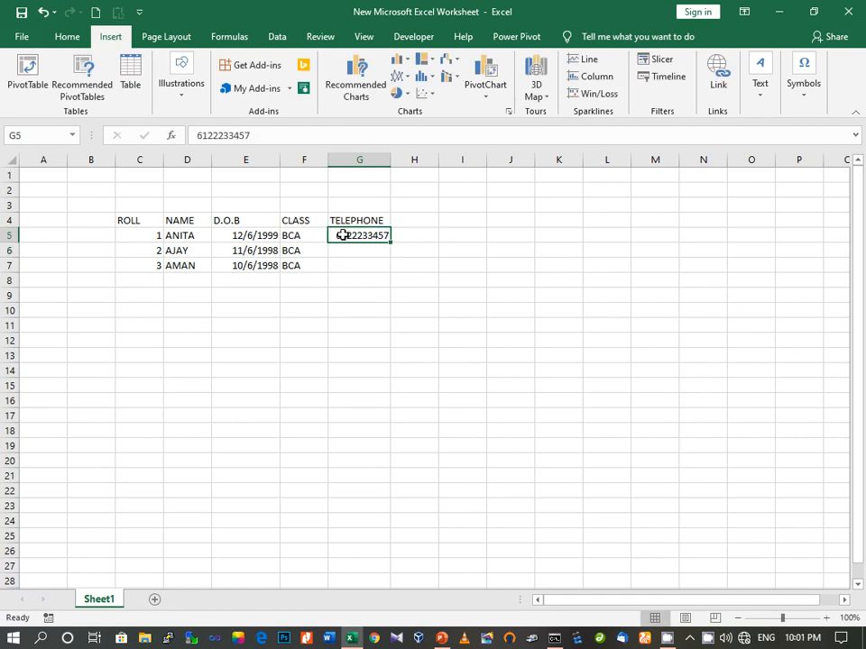
double_click(344, 235)
text(0)
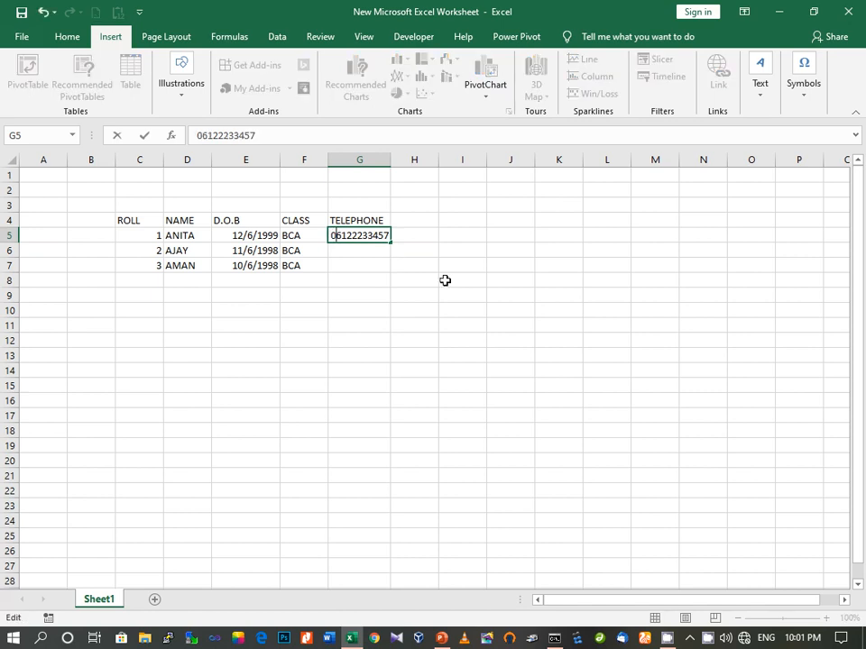
click(346, 250)
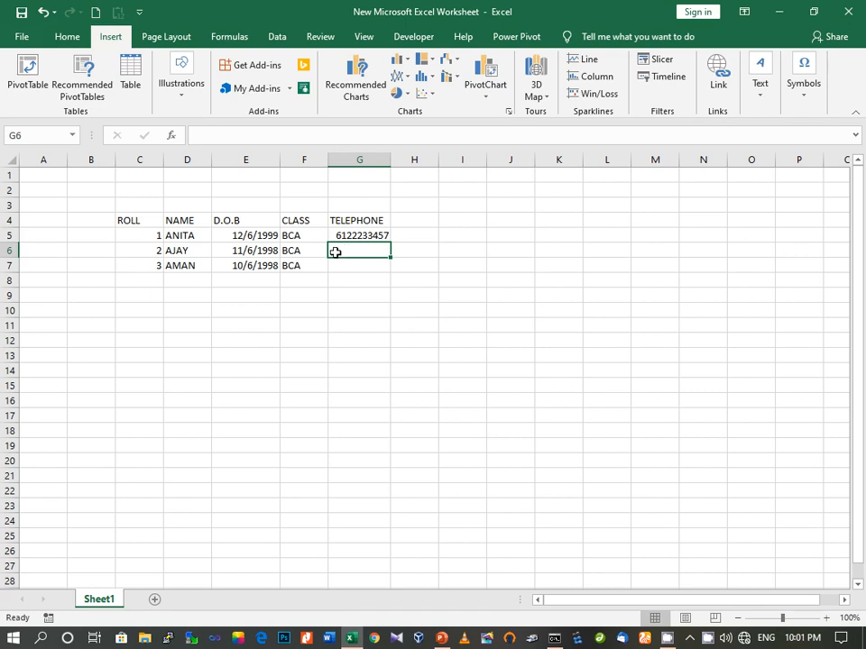
Prefix the G5 number with an apostrophe ('0) so it is stored as text with its zero
click(341, 236)
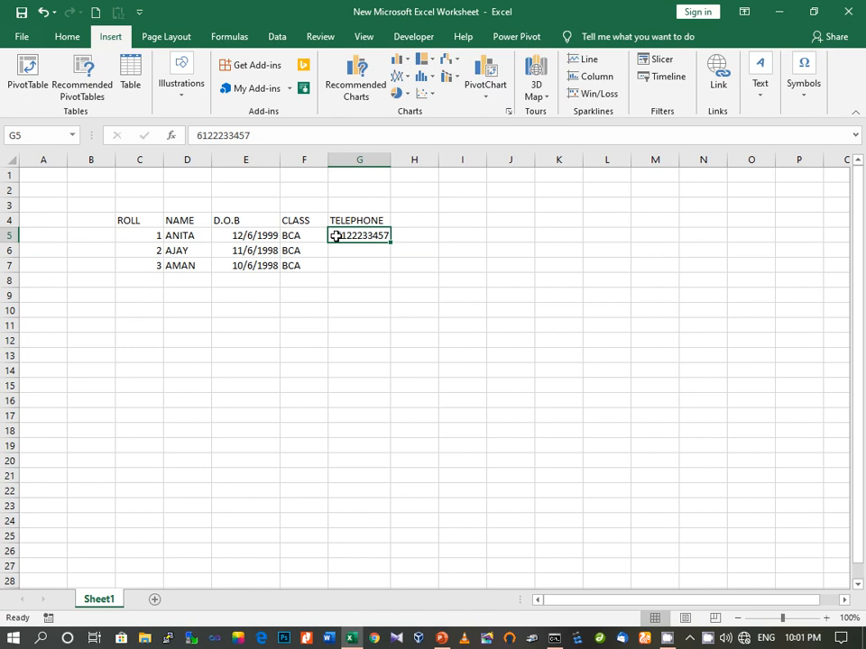
double_click(336, 235)
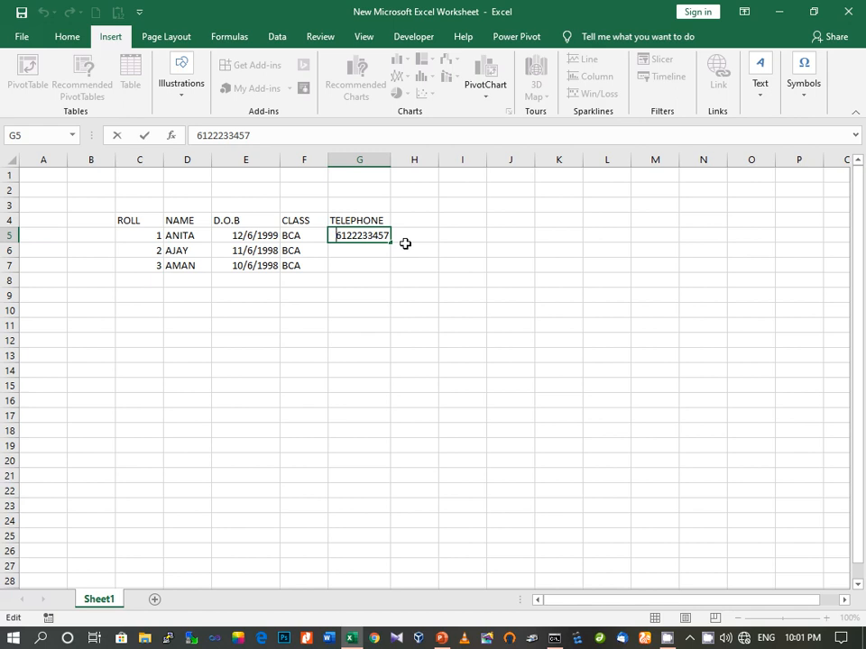
text('0)
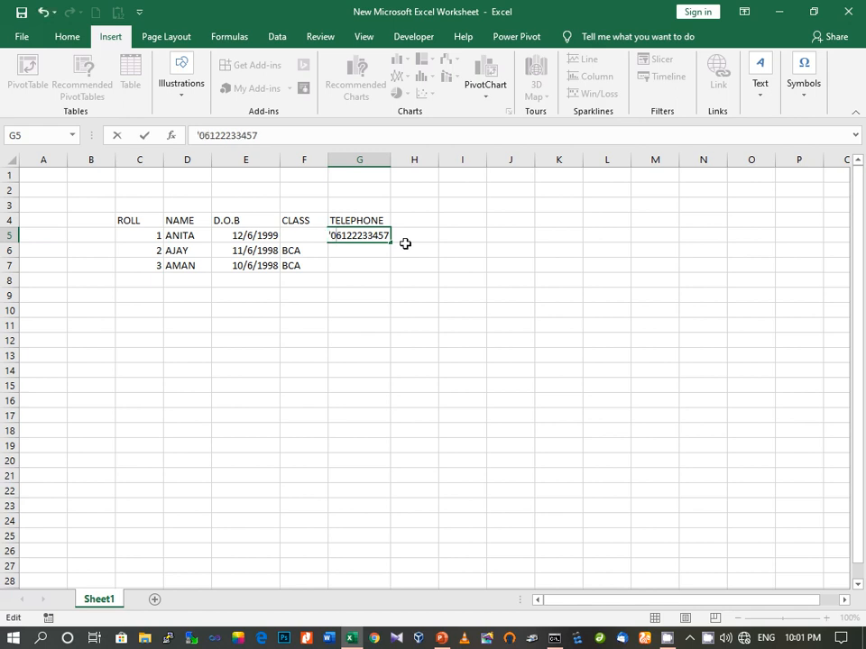
click(340, 255)
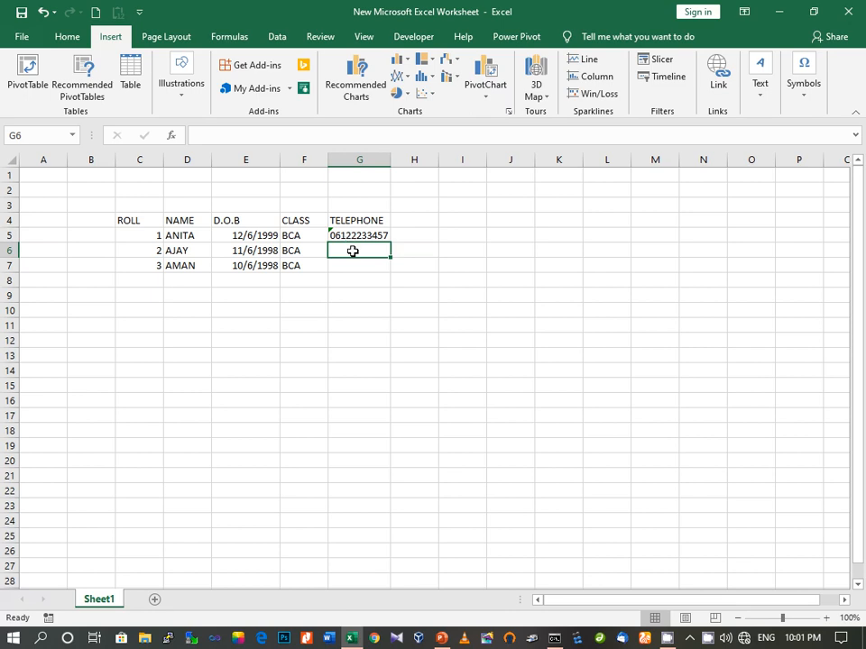
Enter '011234567 in G6 so the second telephone number keeps its leading zero
text(')
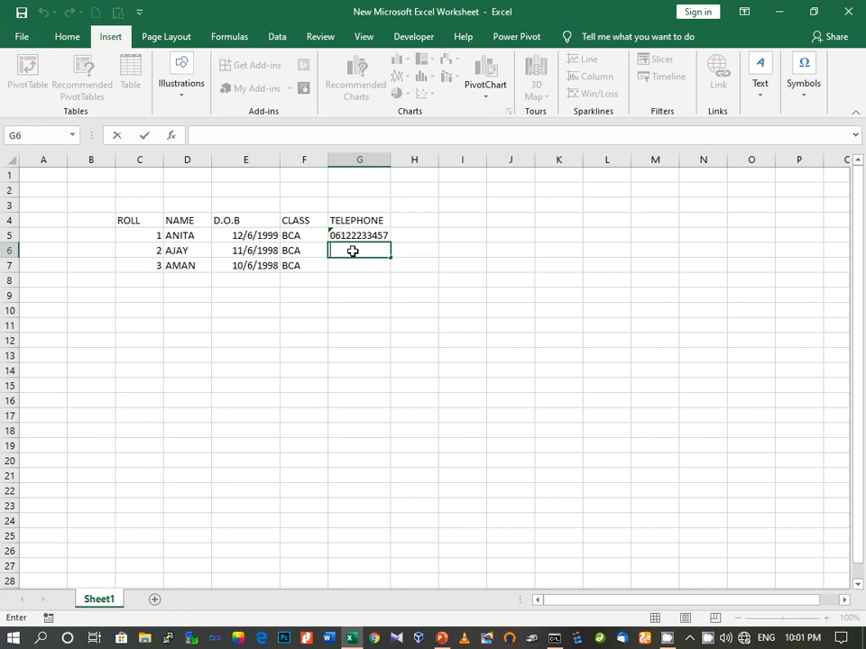
text('01123456)
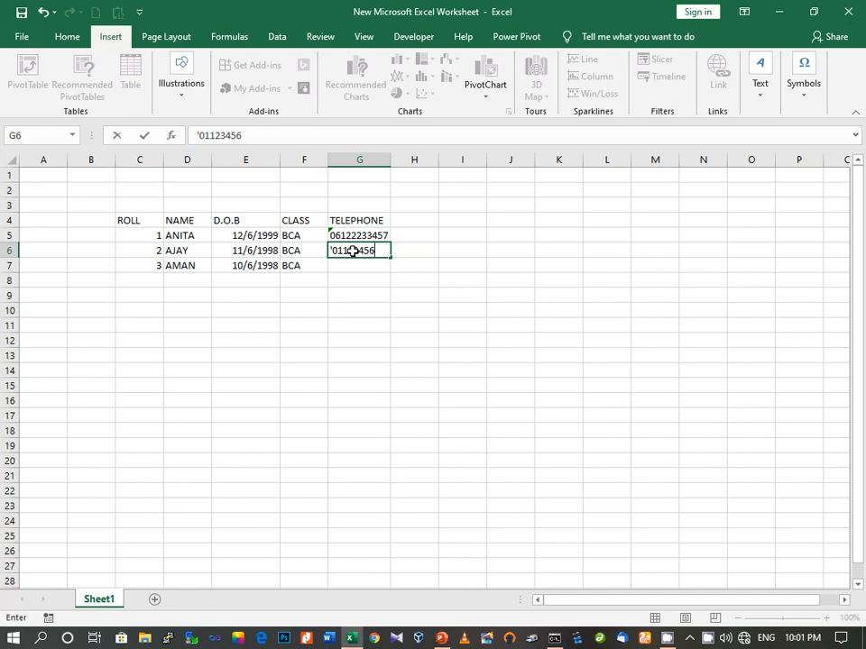
text(7)
click(361, 270)
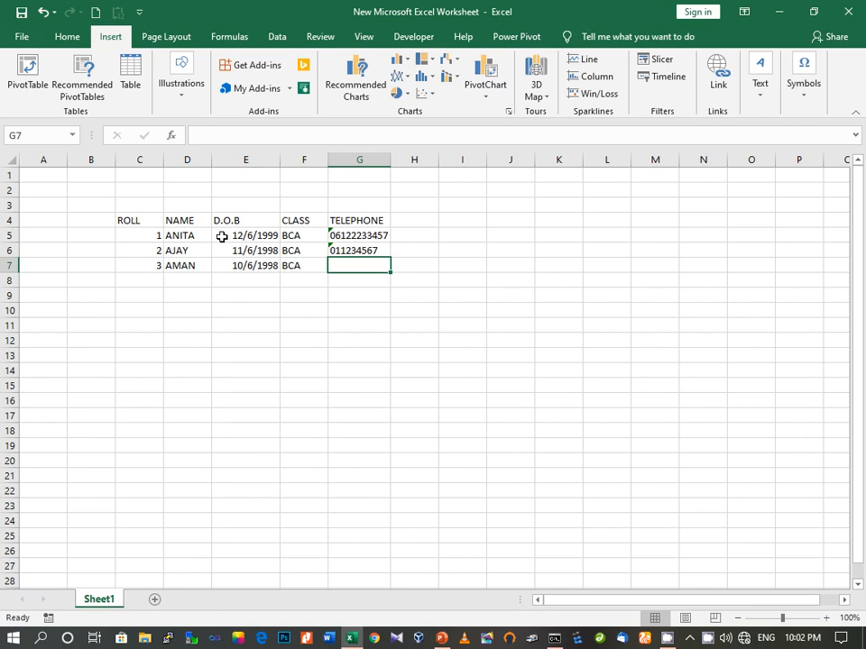
Browse the Date types in Format Cells for E5's 12/6/1999, then close with OK unchanged
right_click(222, 237)
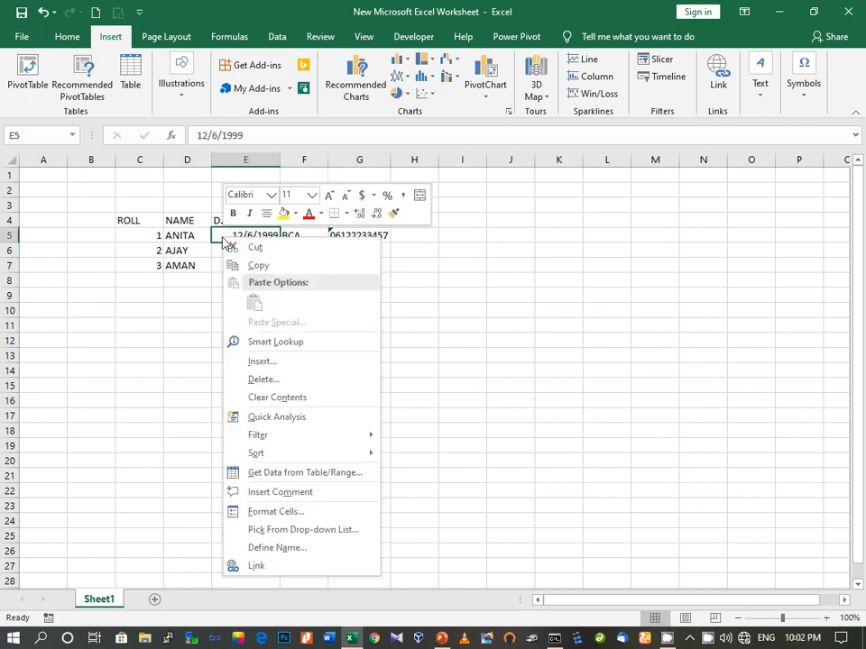
click(264, 513)
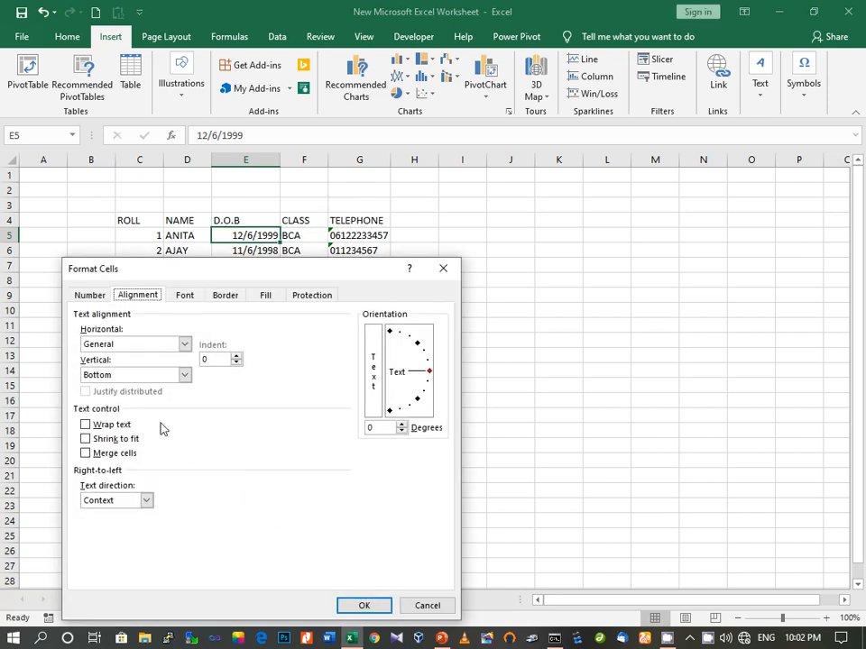
click(88, 296)
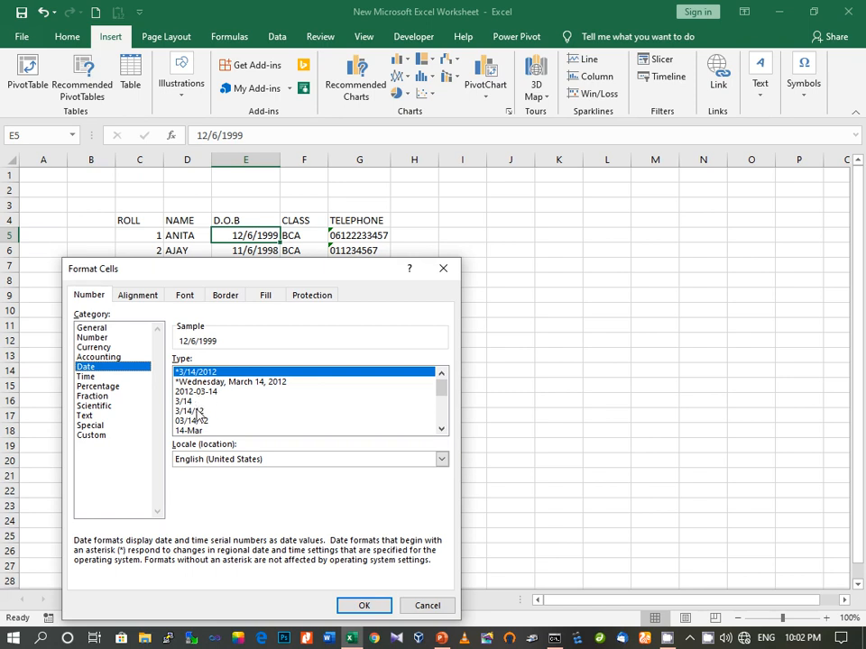
click(442, 431)
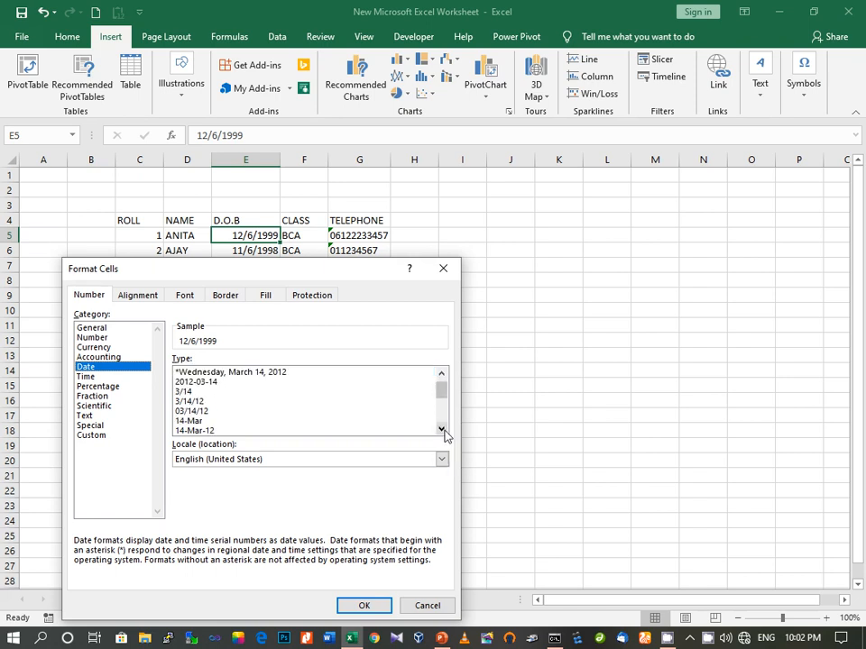
click(442, 430)
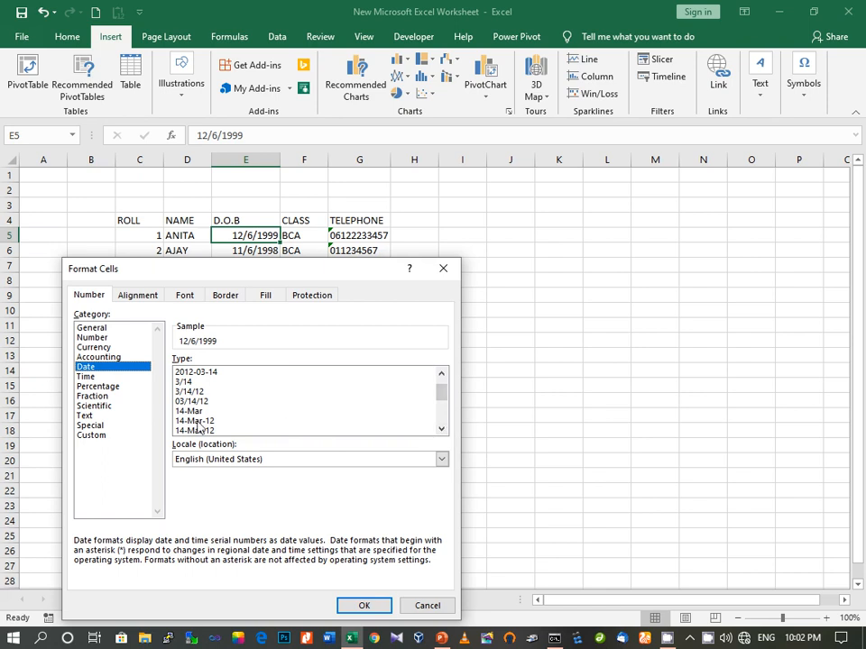
click(442, 430)
click(442, 430)
click(442, 430)
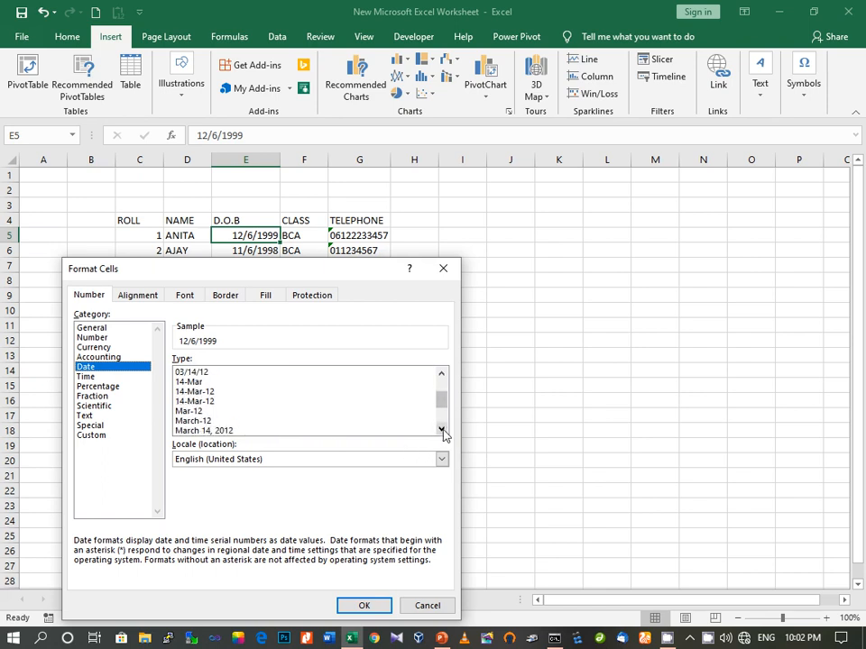
click(442, 430)
click(442, 430)
click(442, 430)
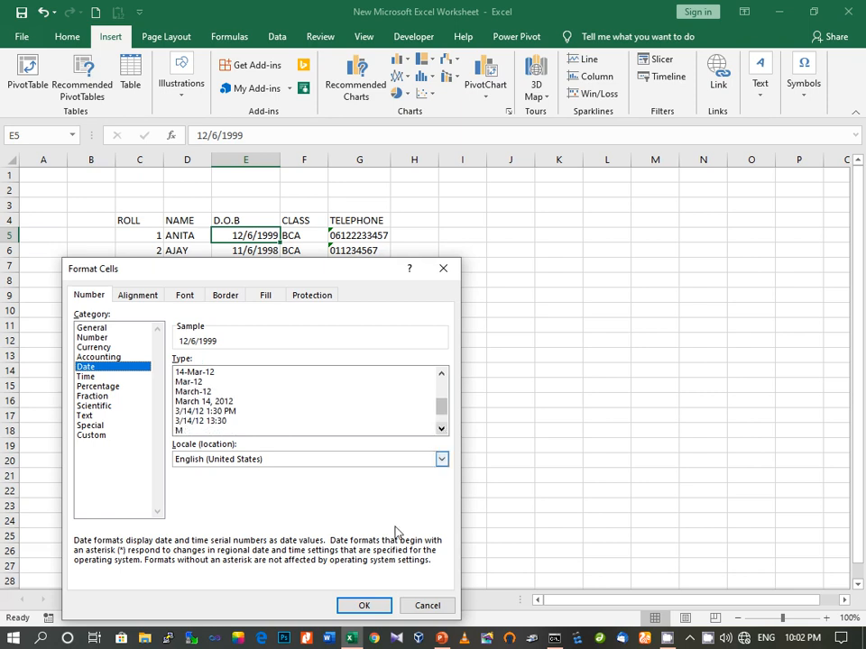
click(366, 605)
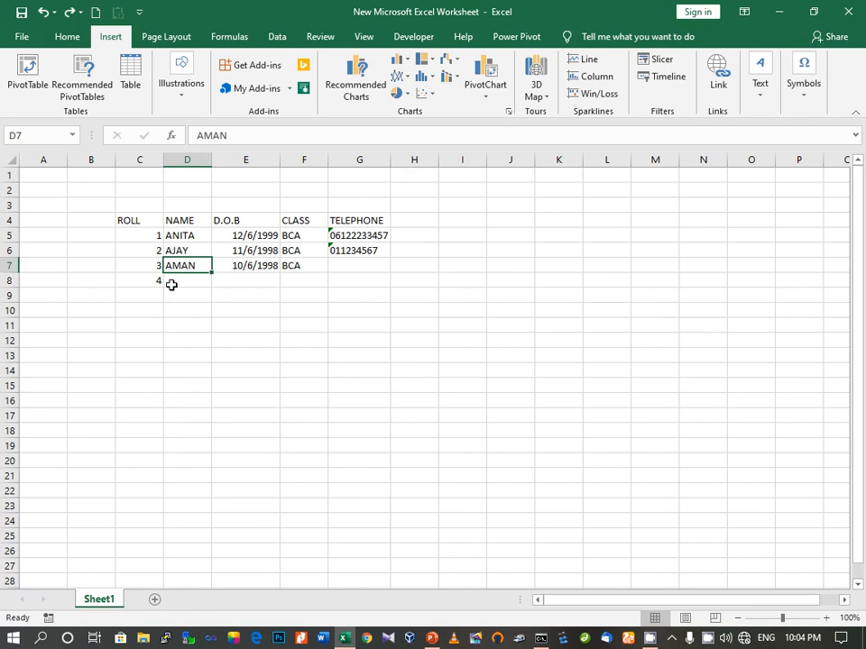
Enter SARITA as the name in D8 and BCA as the class in F8
click(158, 279)
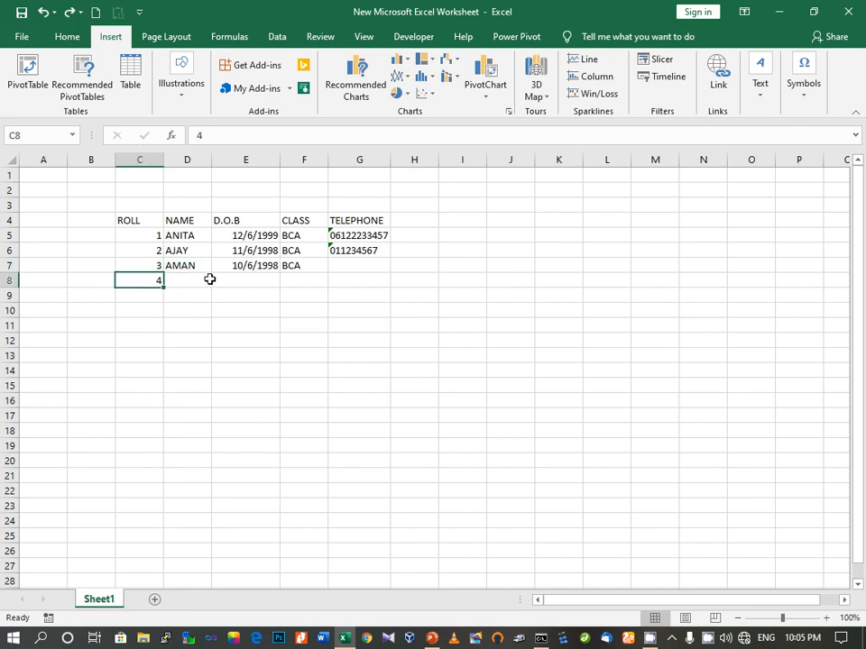
click(179, 281)
double_click(180, 282)
text(SARITA)
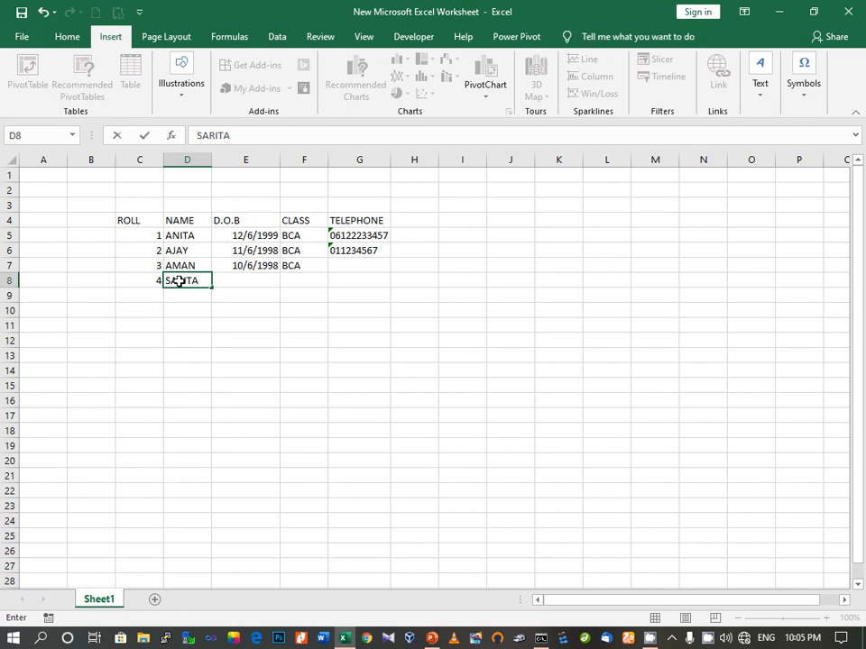
click(188, 306)
click(193, 280)
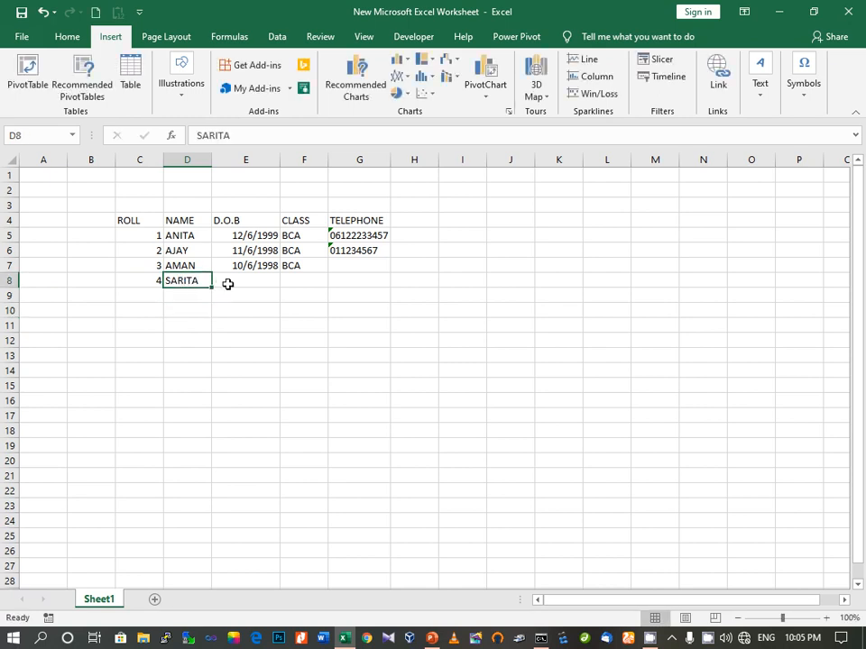
click(291, 280)
text(BCA)
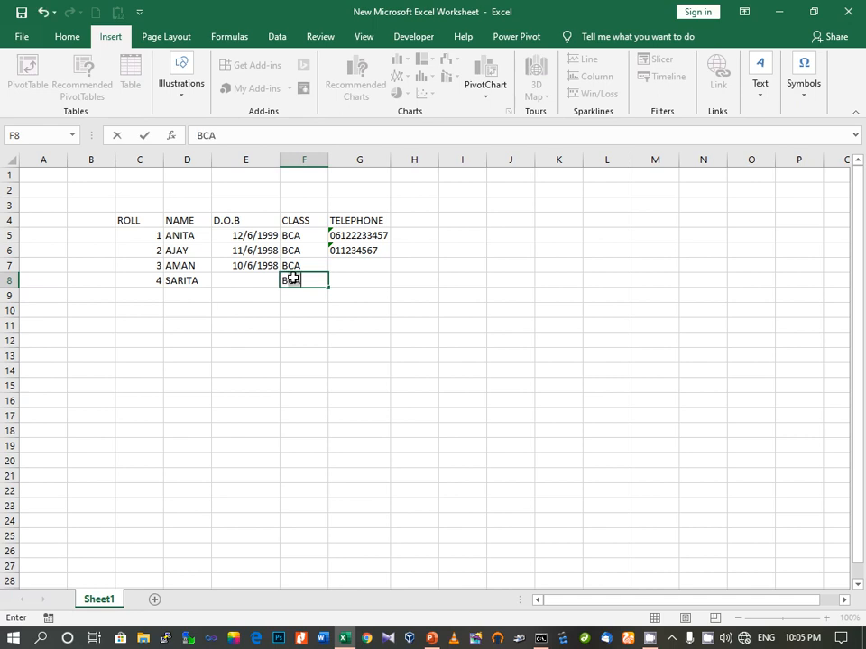
Copy the date 10/6/1998 from E7 and paste it into E8
click(245, 268)
right_click(246, 271)
click(287, 298)
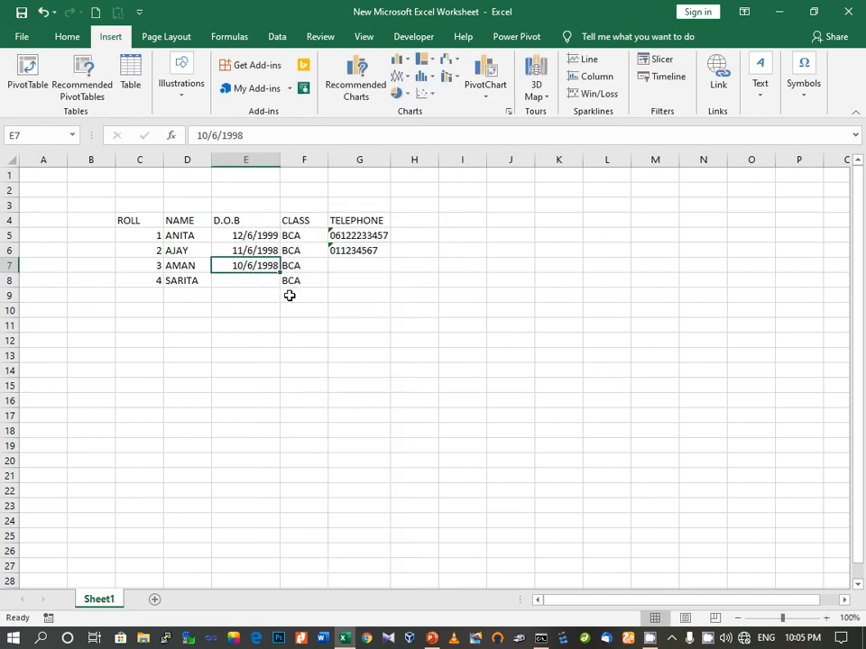
click(247, 282)
right_click(248, 284)
click(279, 352)
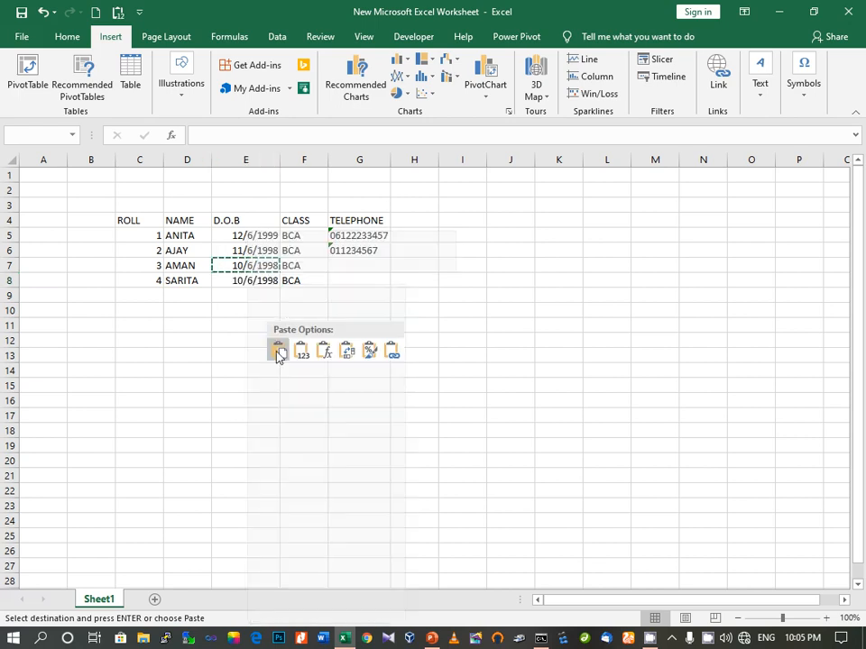
click(242, 323)
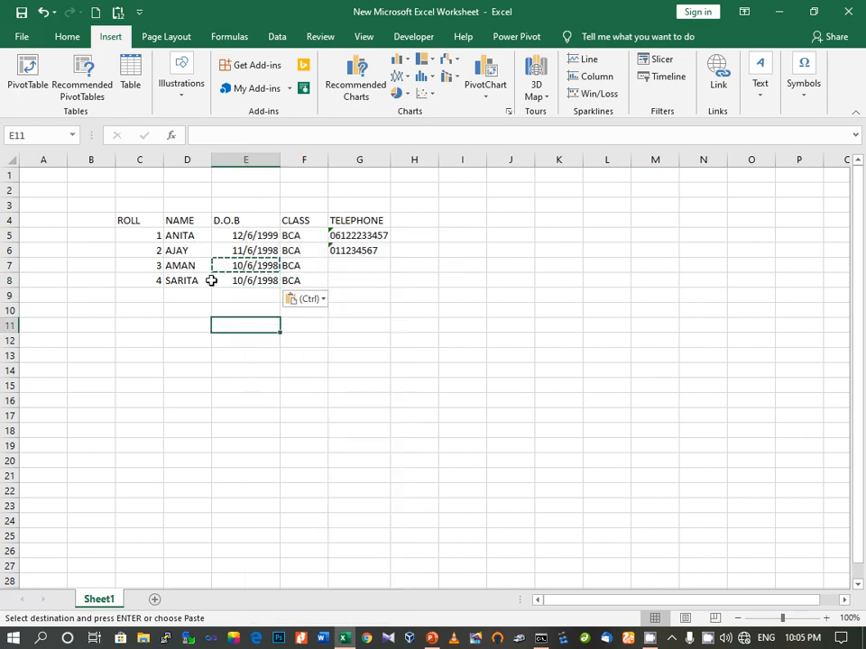
click(238, 281)
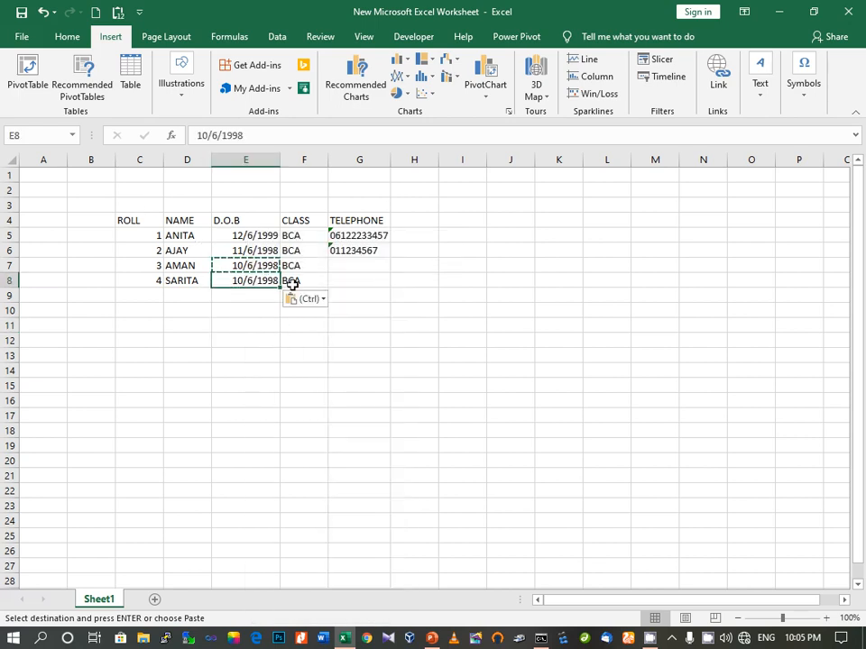
click(291, 283)
click(351, 285)
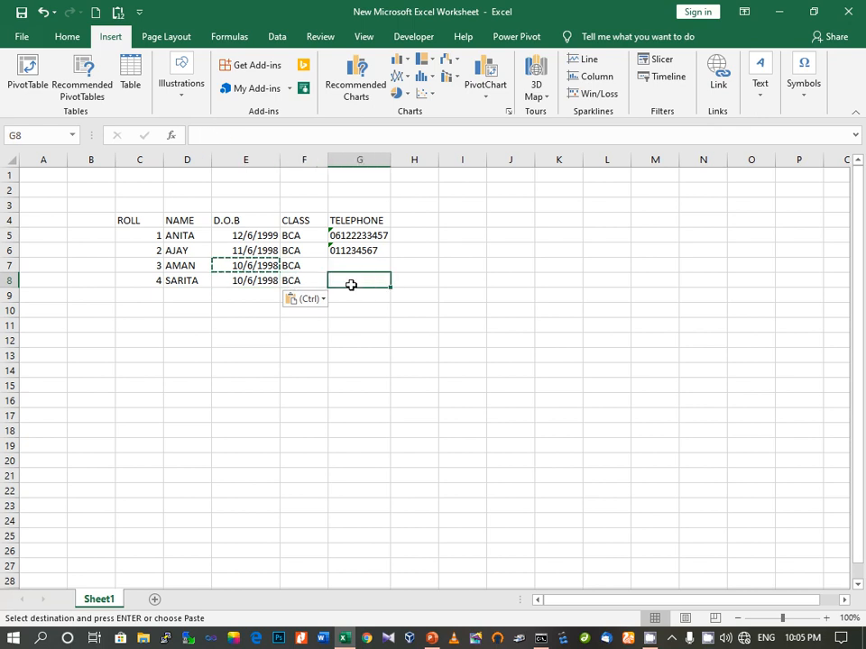
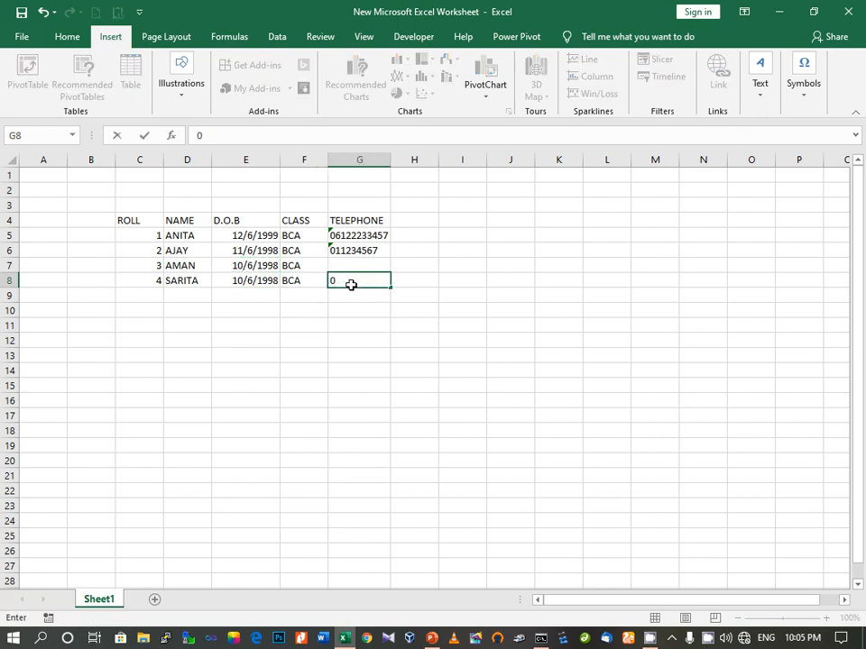
Enter SARITA's telephone number '011234567 in G8 as text, after discarding a faulty first attempt
key(BackSpace)
key(BackSpace)
key(BackSpace)
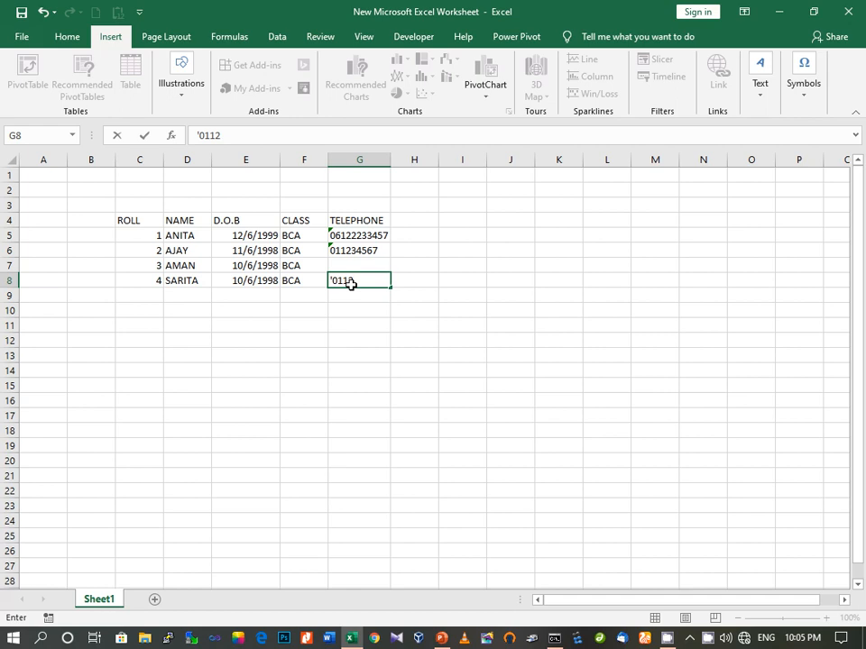
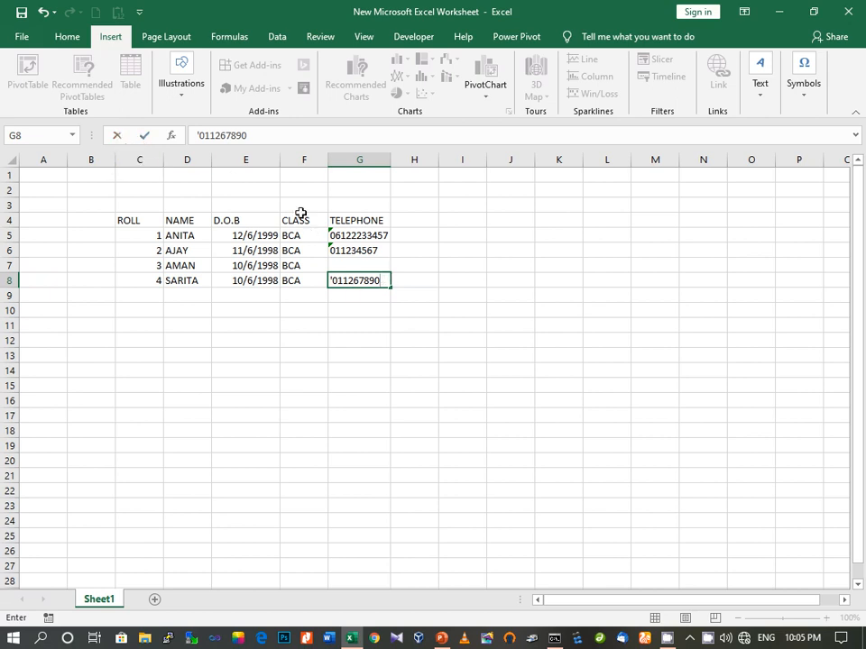
click(116, 137)
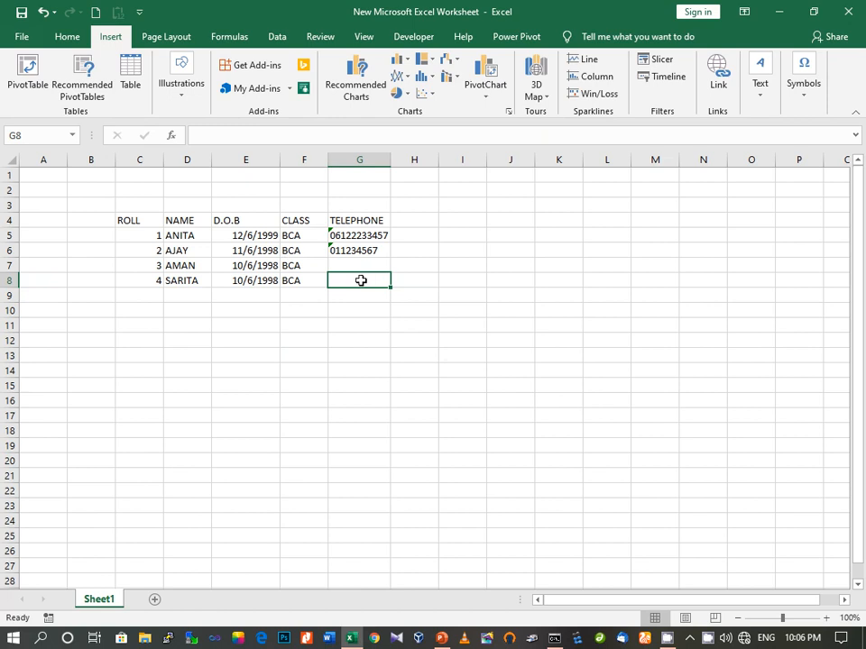
click(42, 12)
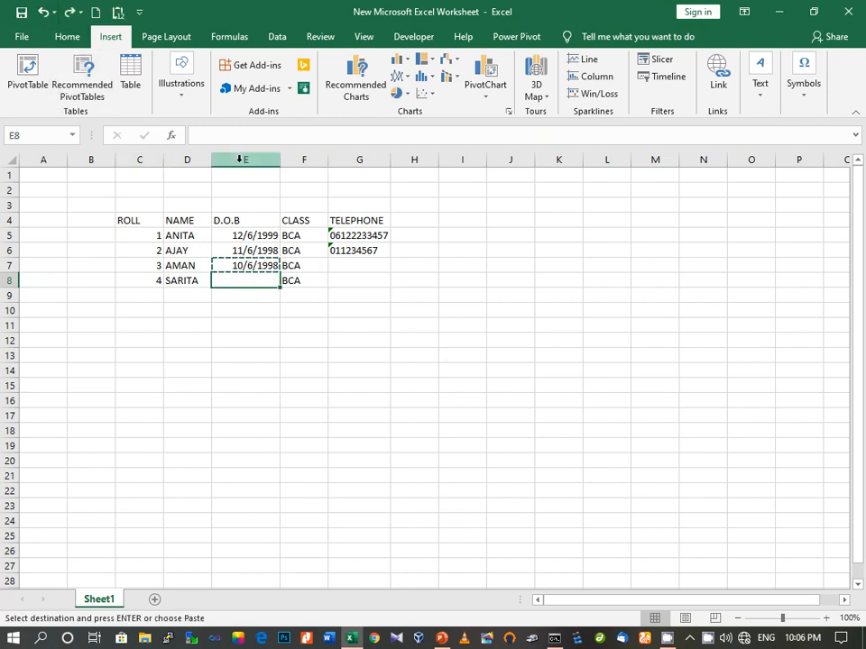
double_click(341, 277)
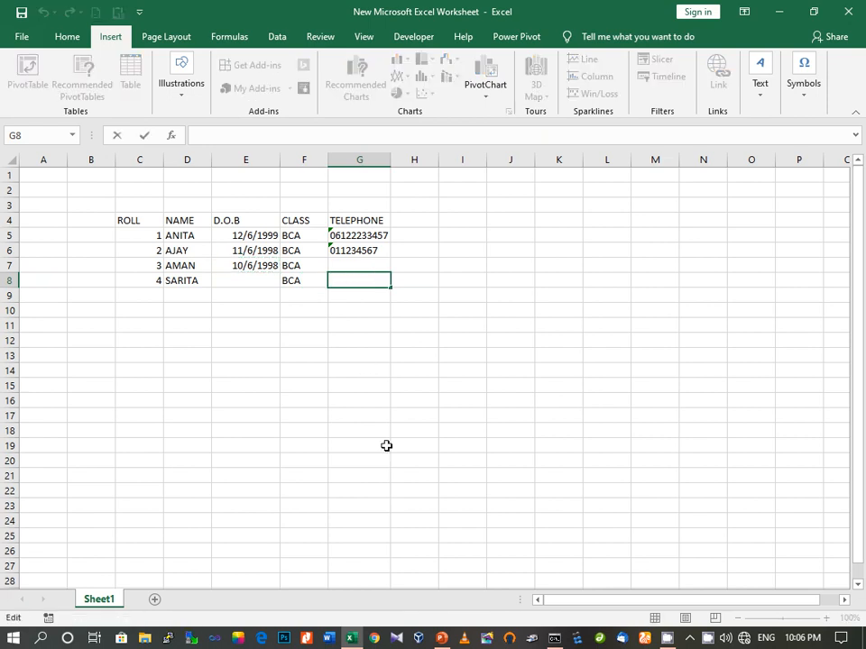
text('011234567)
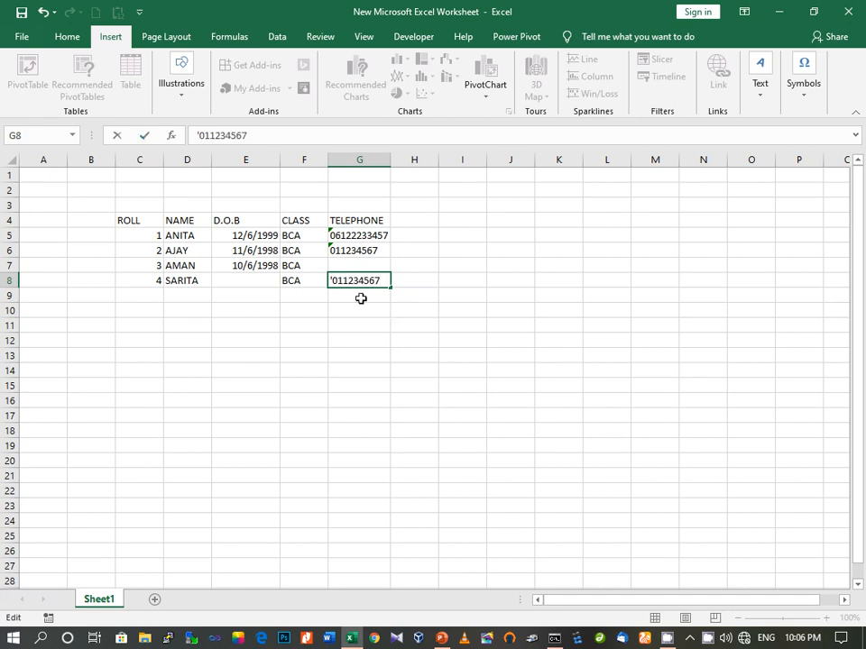
click(145, 136)
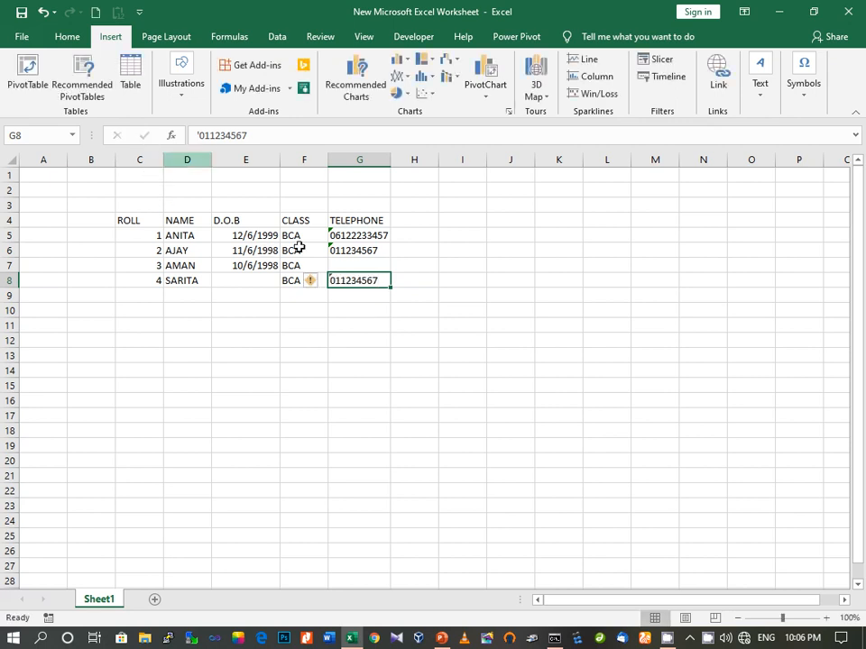
click(348, 299)
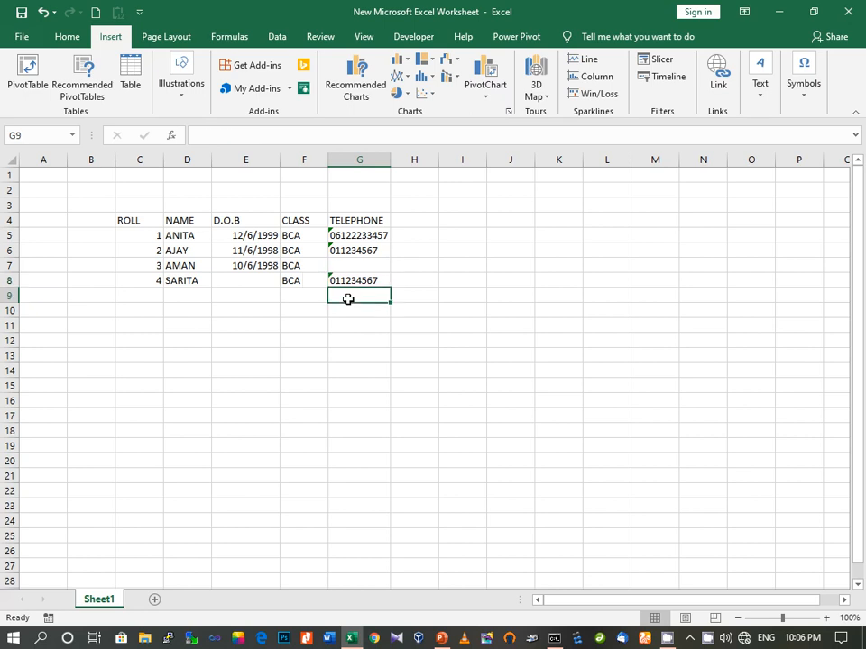
click(238, 267)
right_click(238, 267)
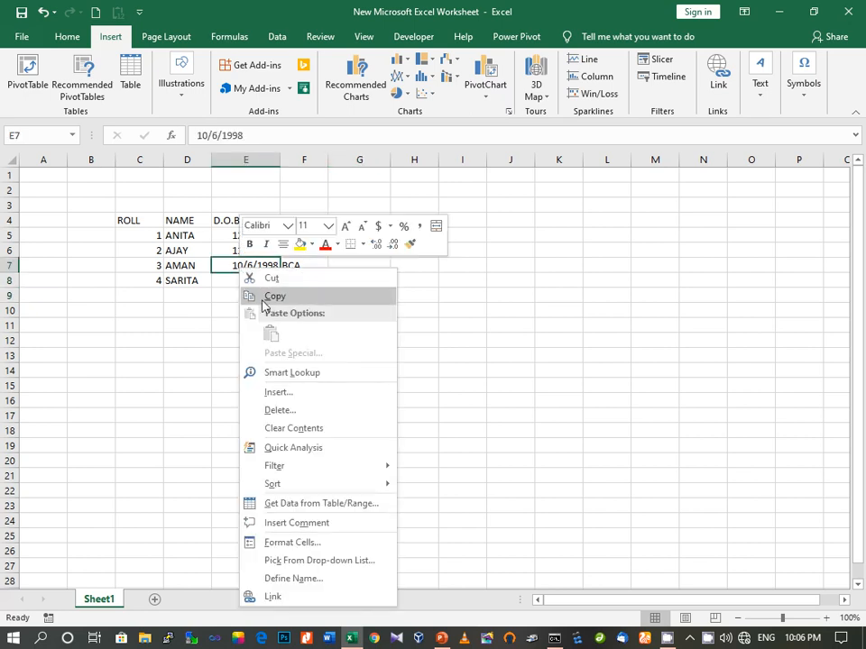
click(263, 300)
click(247, 283)
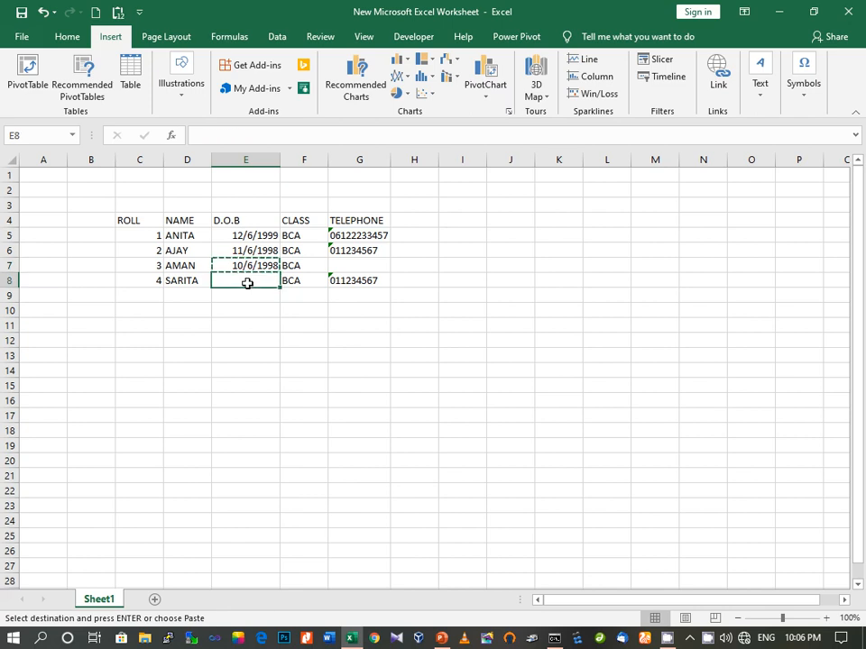
right_click(249, 285)
click(280, 350)
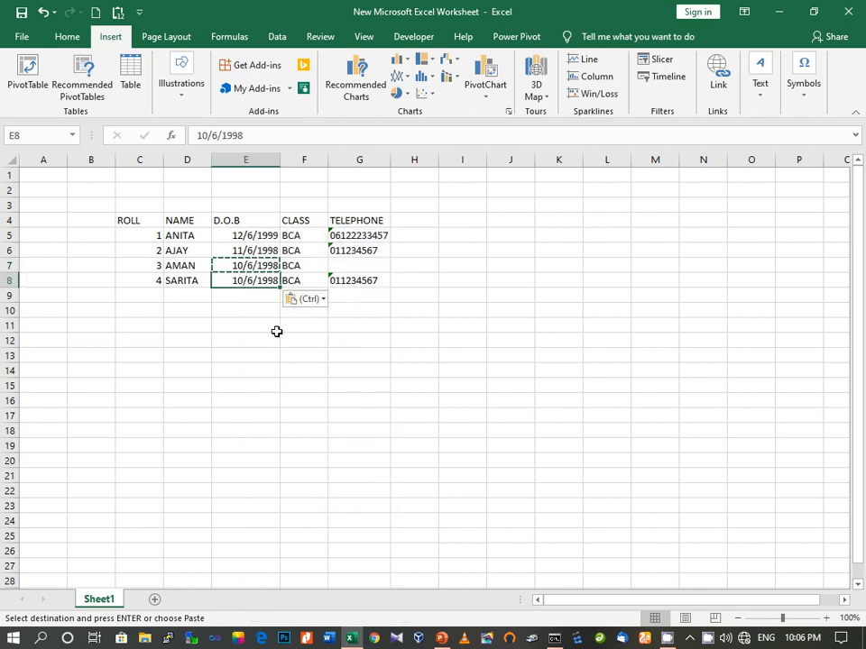
click(275, 329)
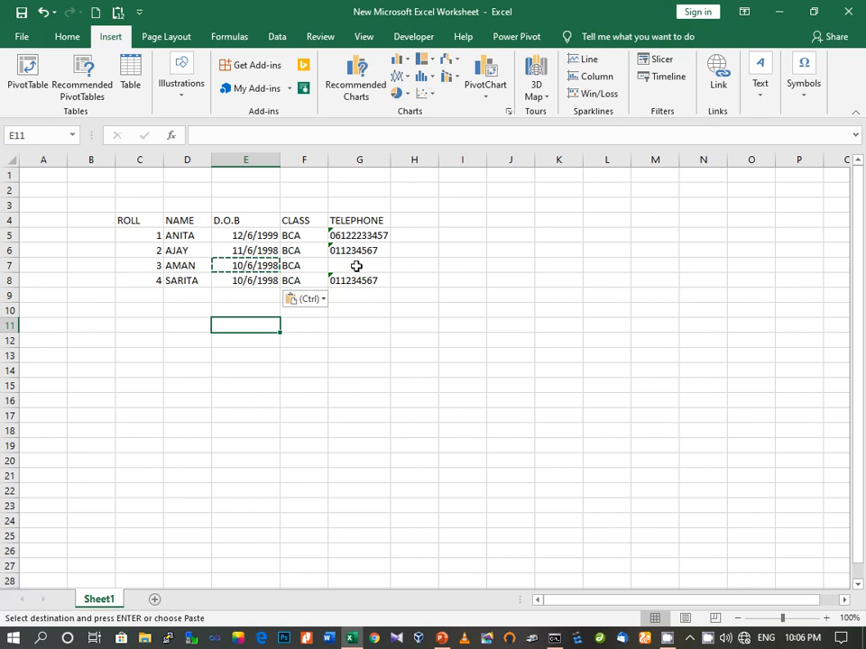
Replace the name SARITA in D8 with PRIYA
click(185, 282)
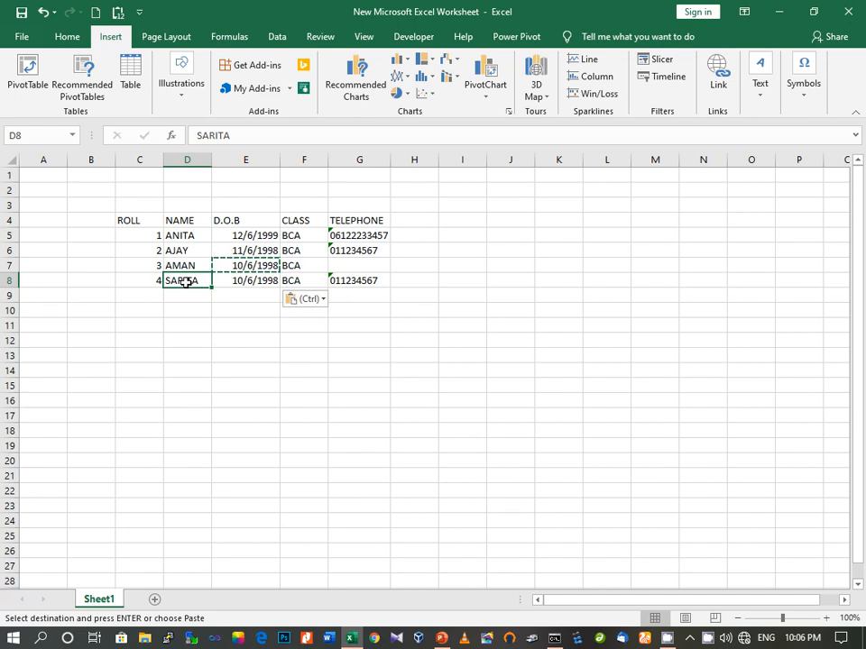
text(PR)
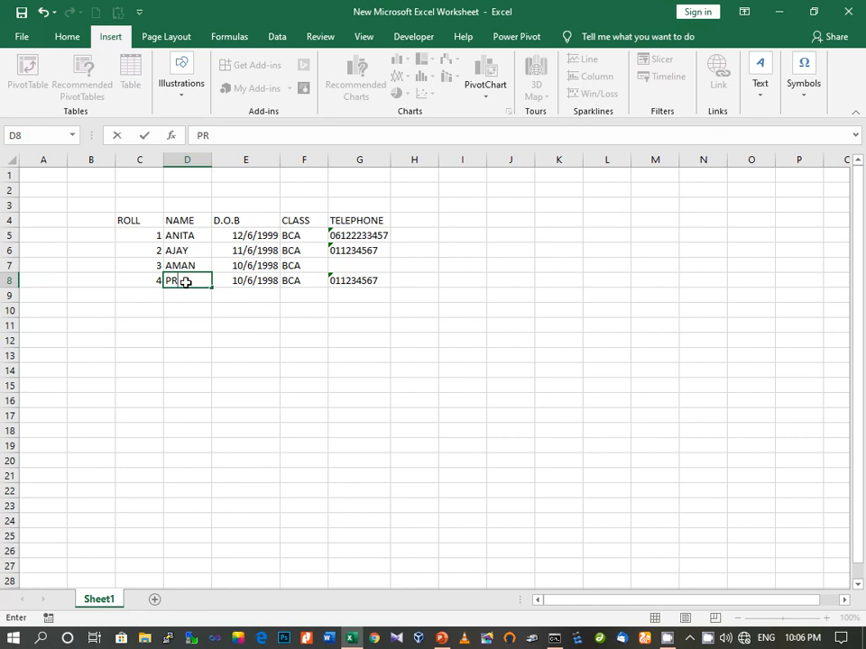
text(IYA)
key(Return)
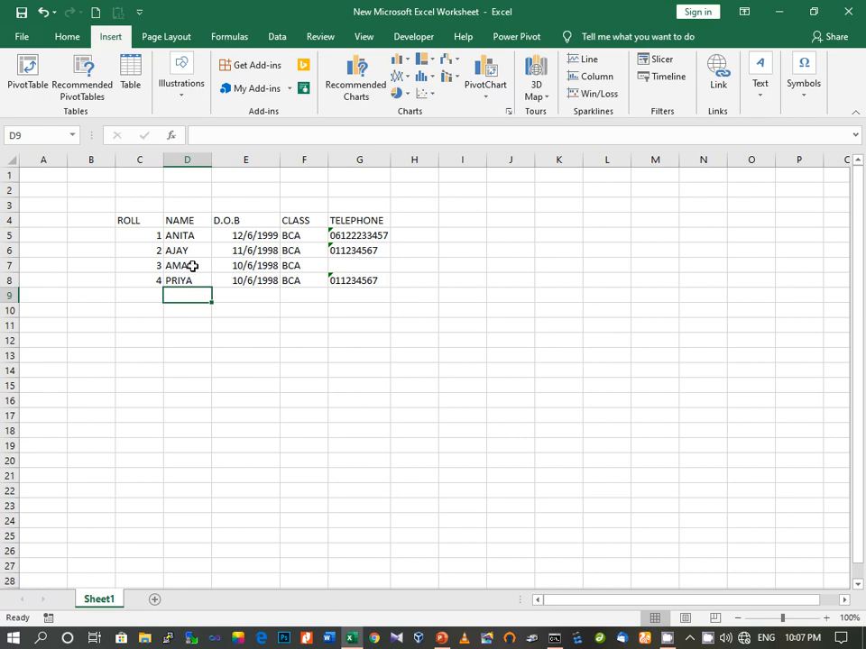
Rename AMAN in D7 to ANIL, restoring it with Ctrl+Z after an accidental full deletion
click(192, 266)
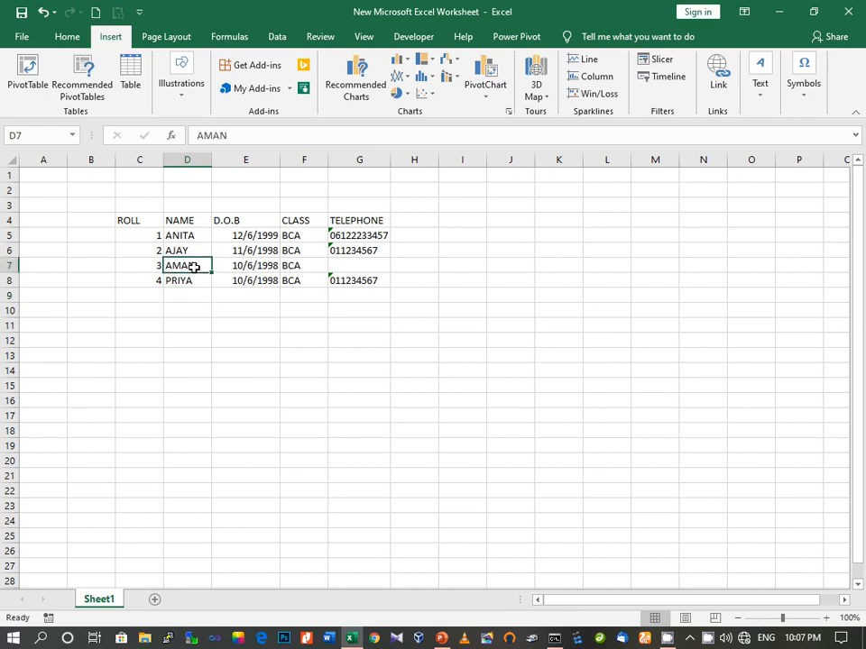
click(194, 281)
click(192, 267)
double_click(192, 267)
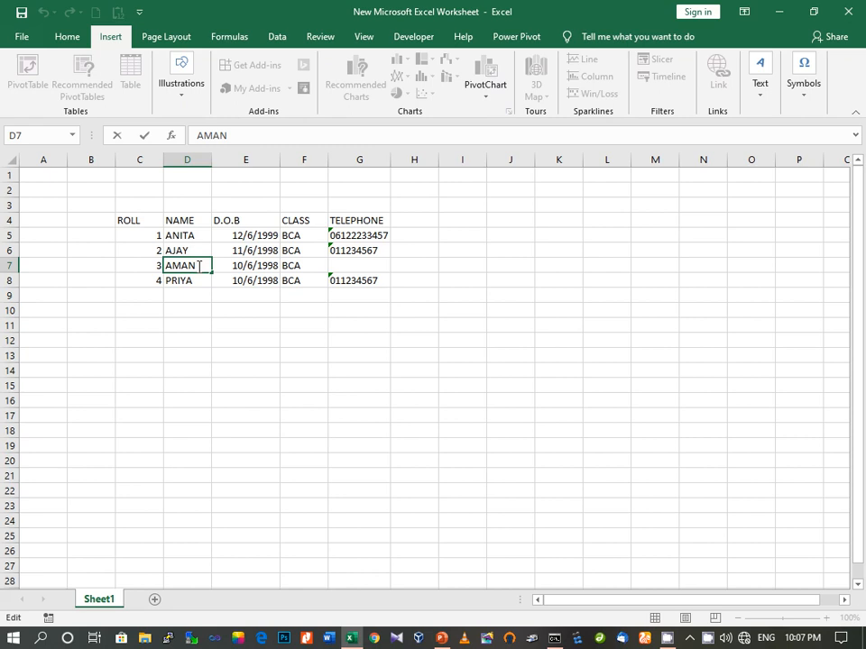
key(BackSpace)
key(BackSpace)
key(BackSpace)
key(BackSpace)
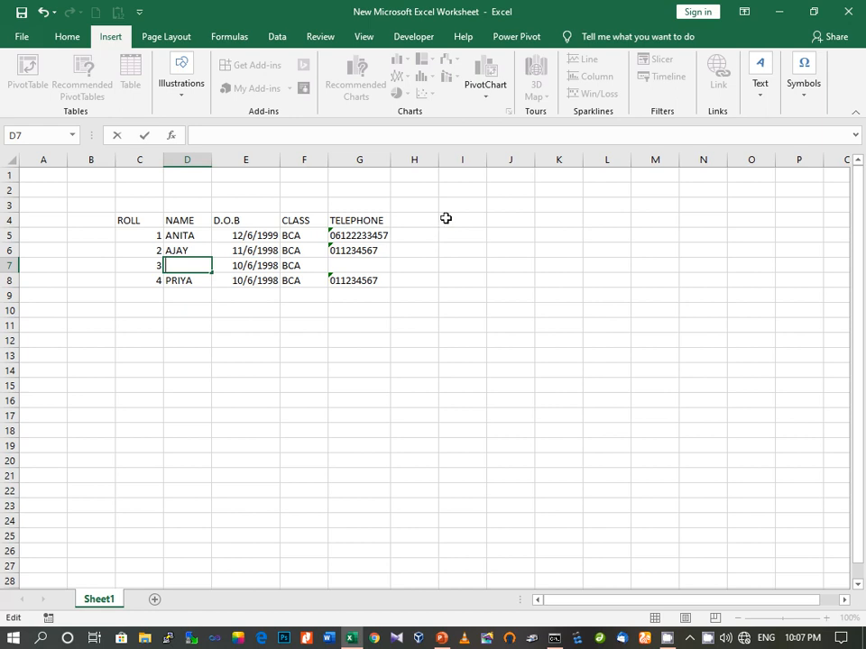
click(184, 281)
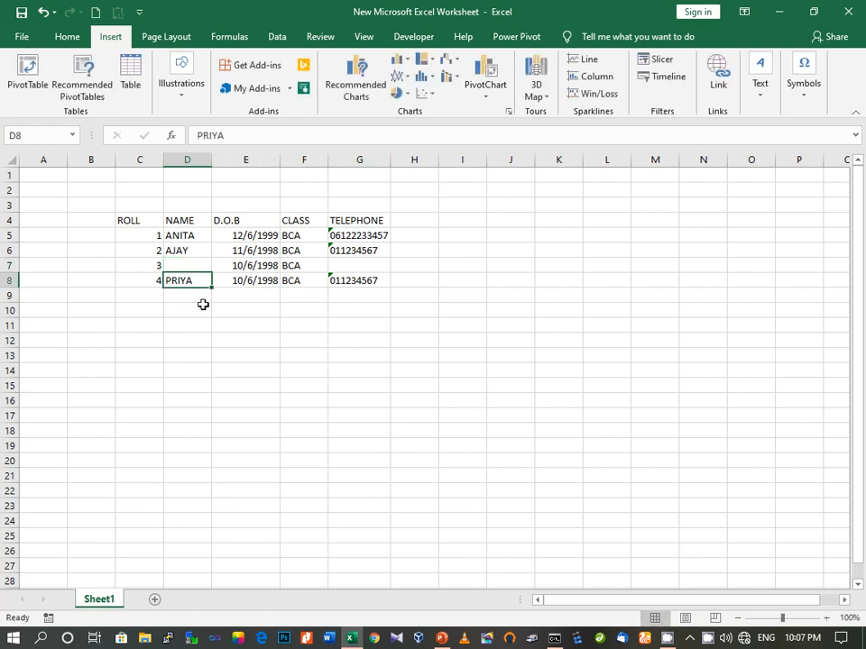
key(ctrl+z)
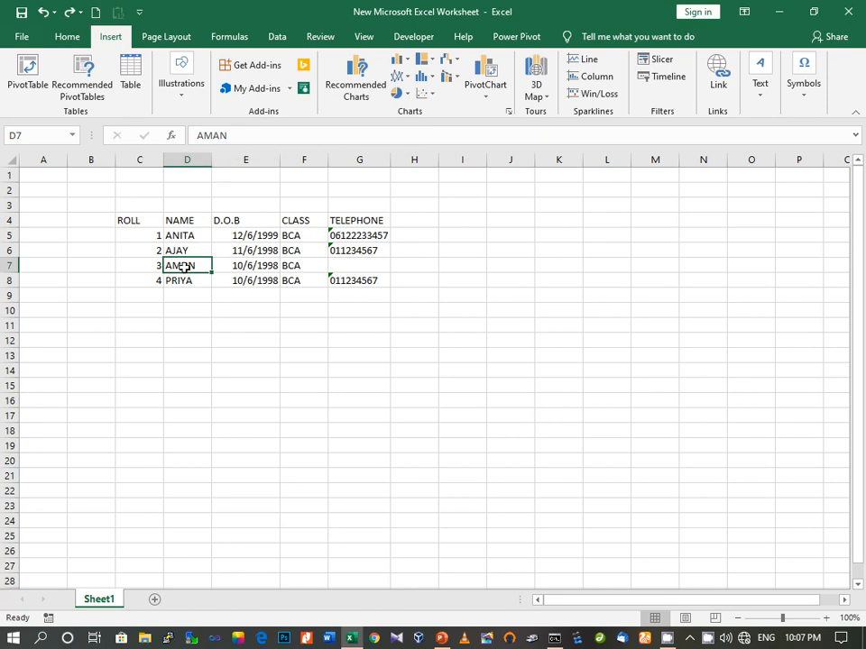
click(240, 130)
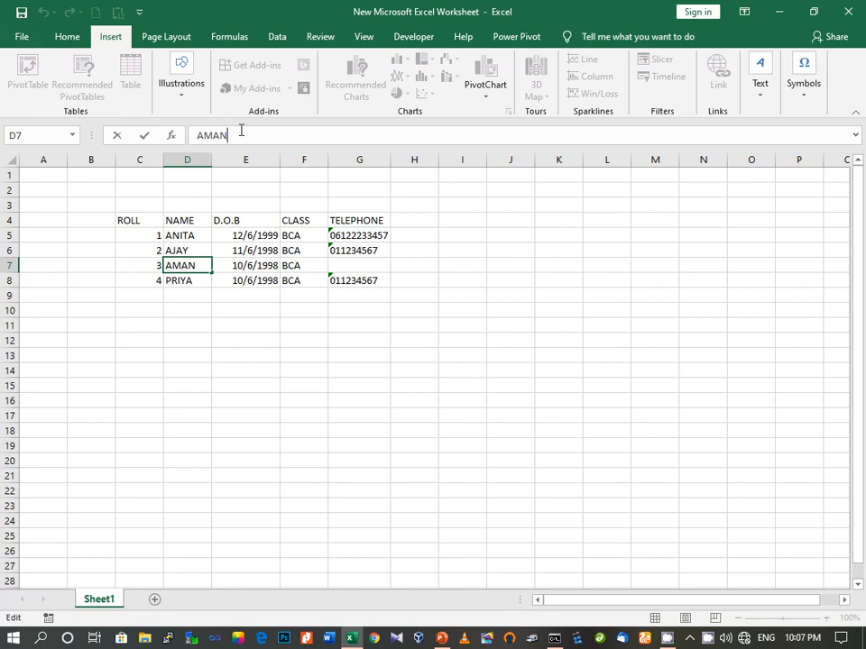
key(BackSpace)
key(BackSpace)
key(BackSpace)
text(NIL)
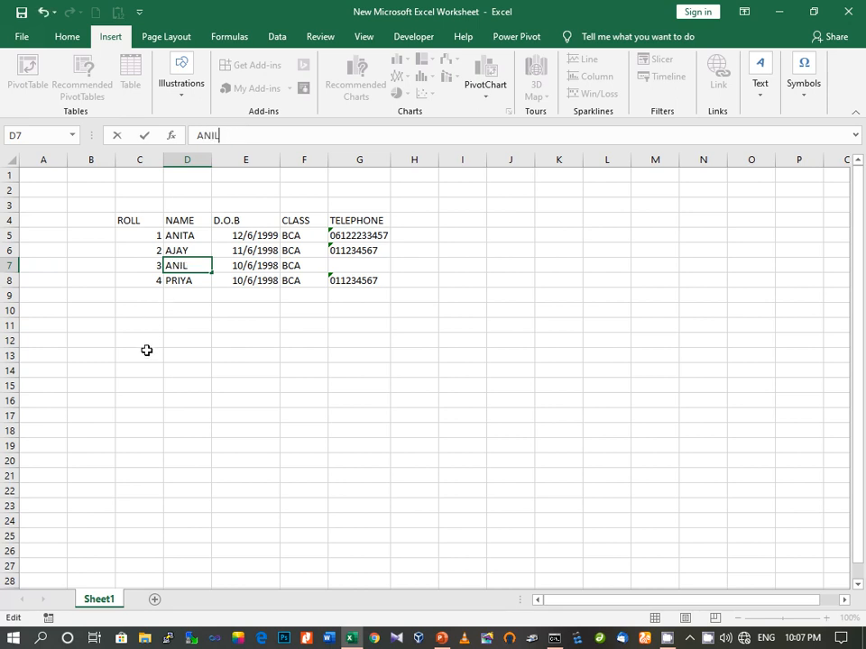
click(186, 311)
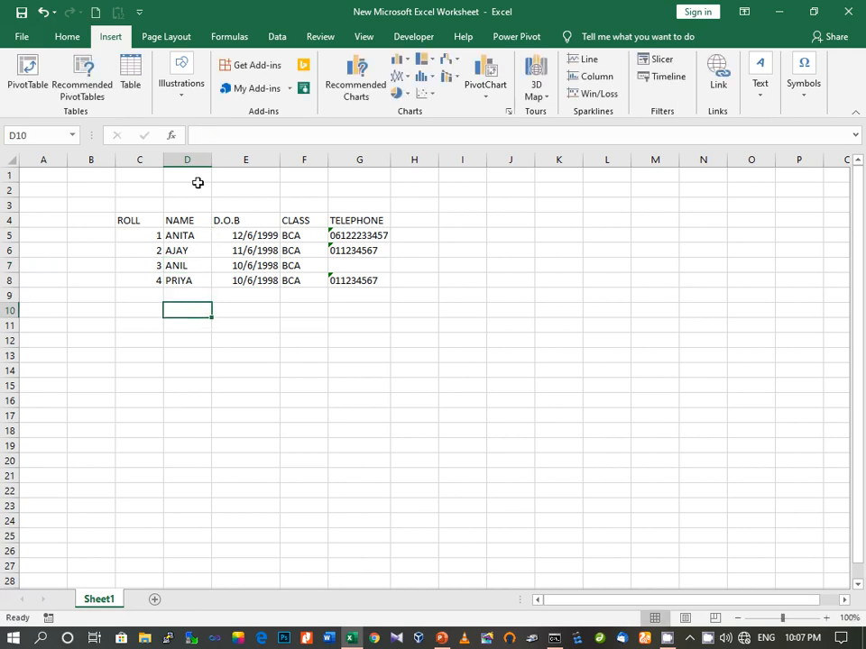
click(196, 283)
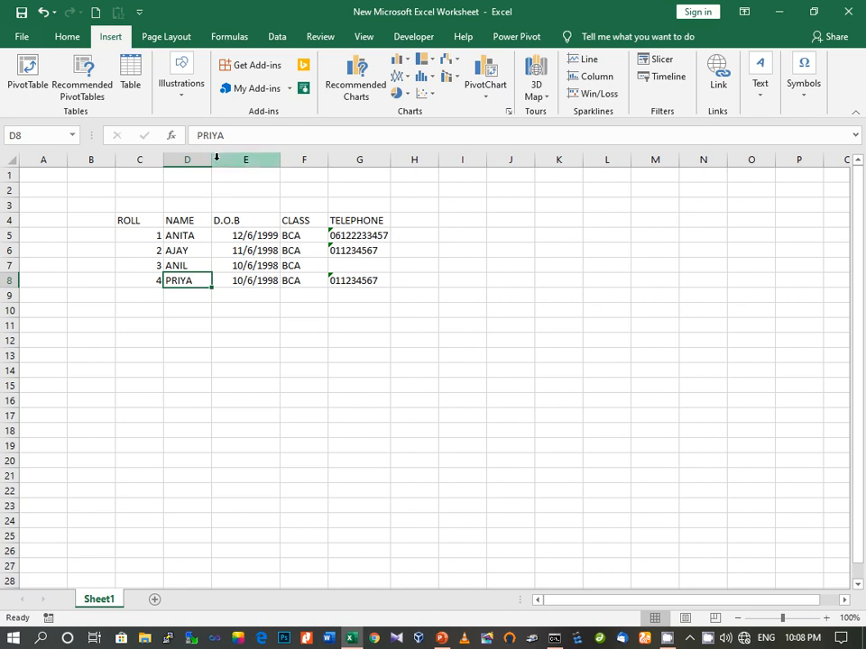
Drag the D/E column border right to widen column D for the four student names
drag(211, 160, 268, 162)
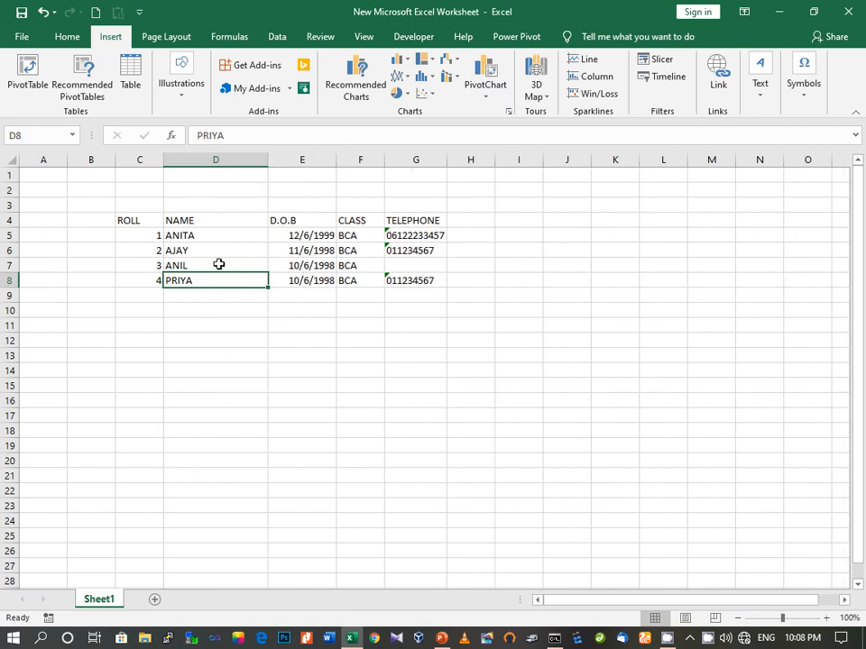
click(190, 299)
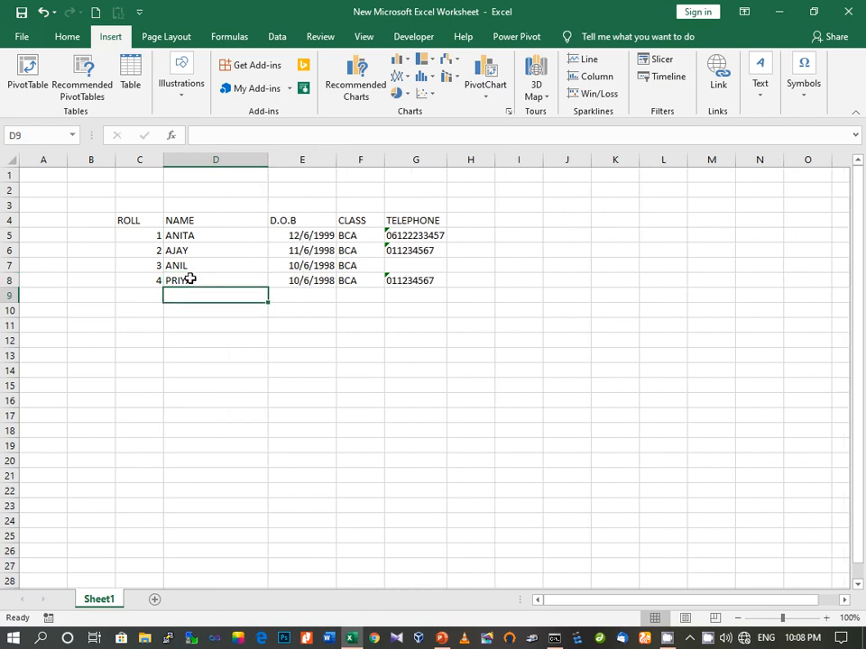
click(190, 280)
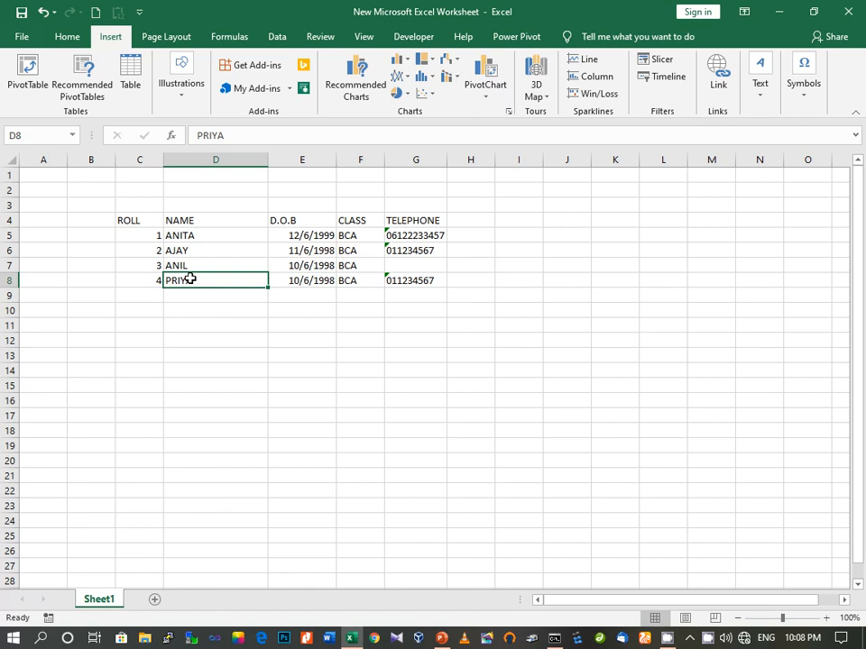
double_click(190, 280)
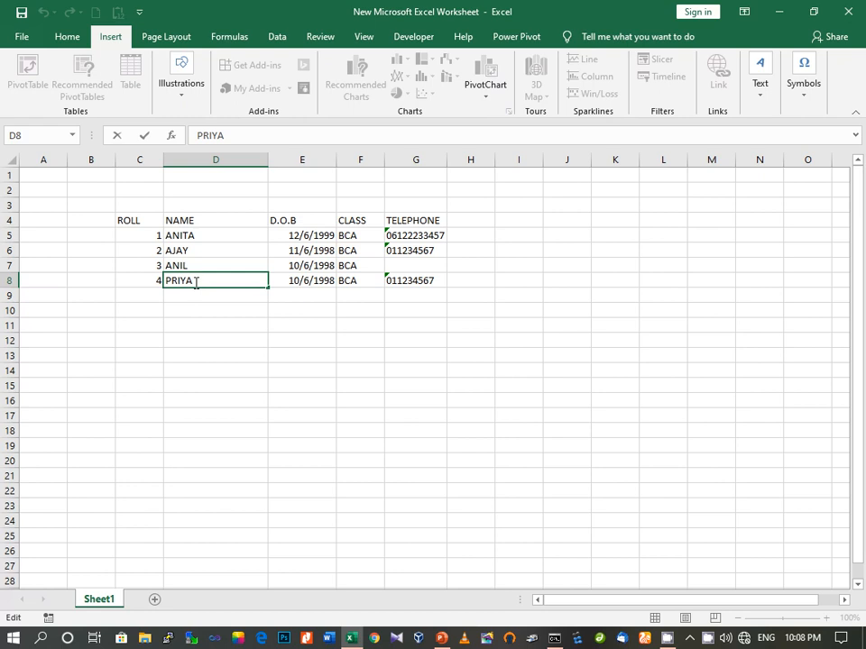
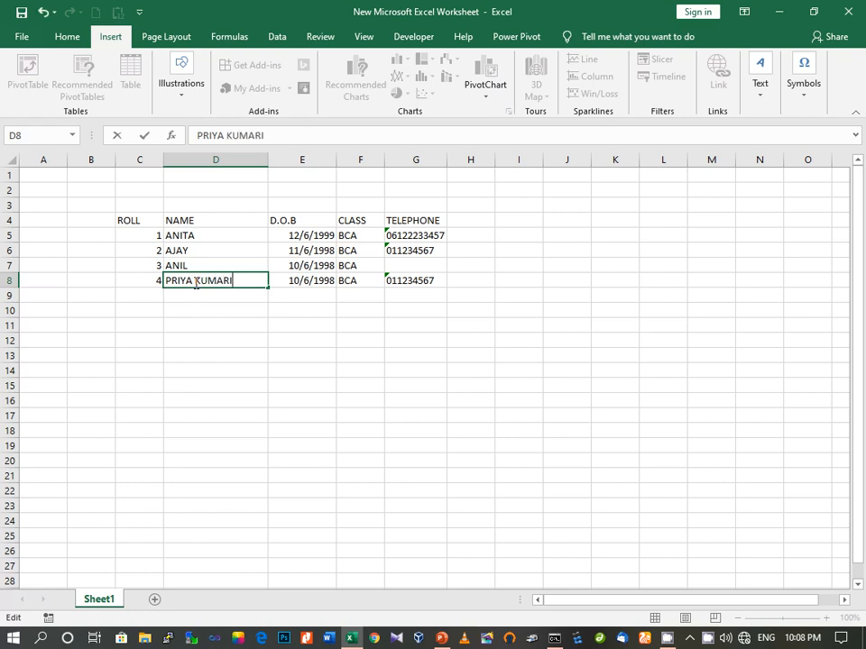
click(192, 264)
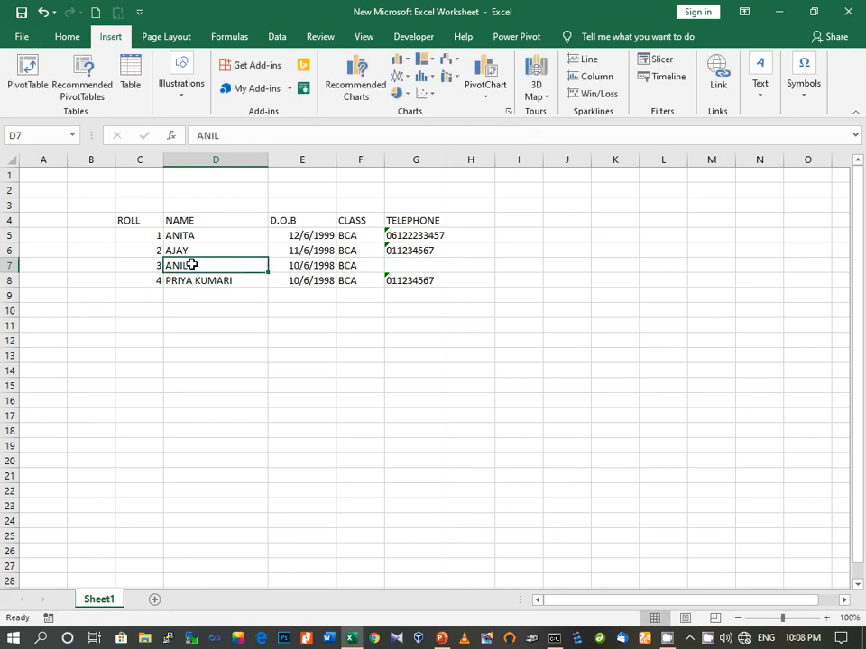
double_click(192, 265)
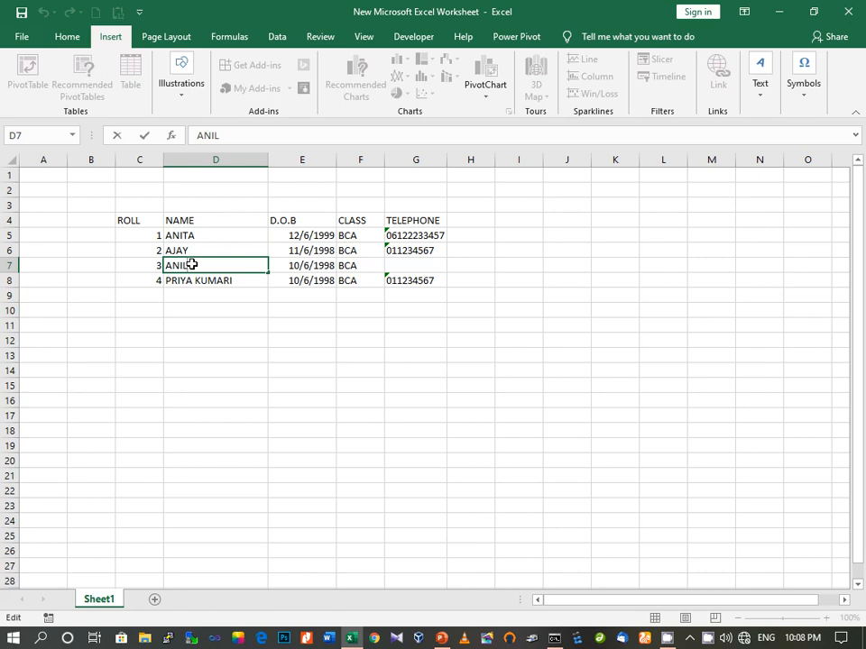
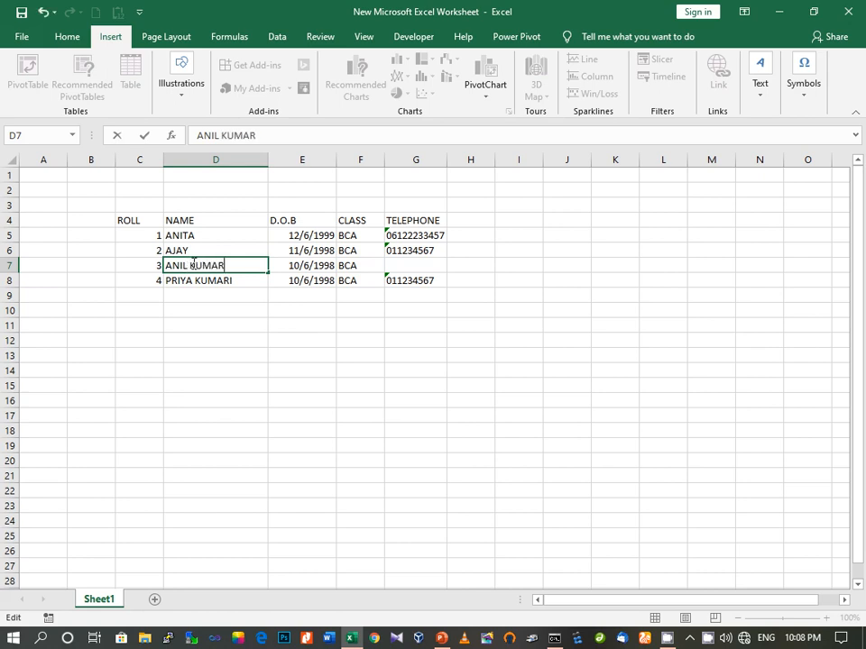
click(291, 296)
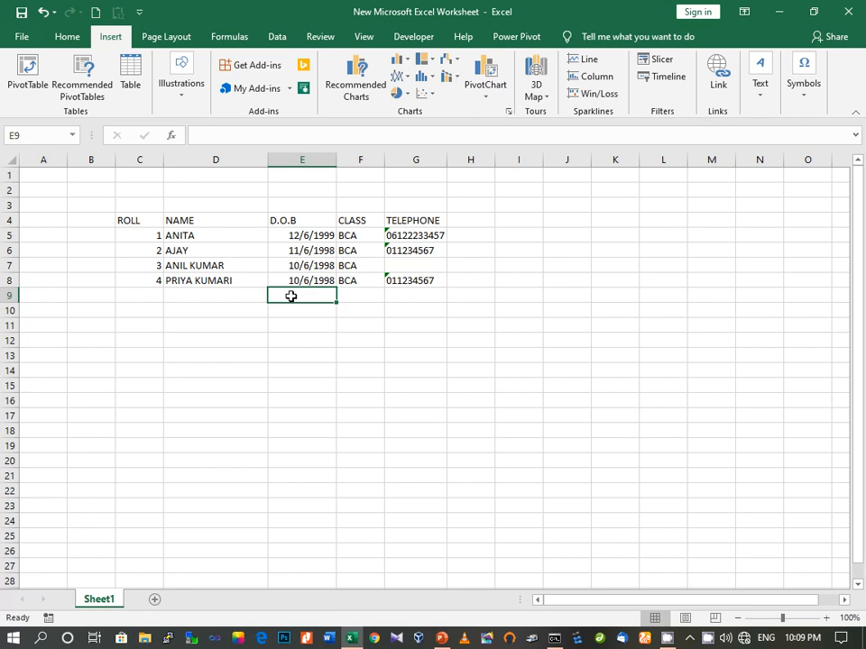
click(214, 282)
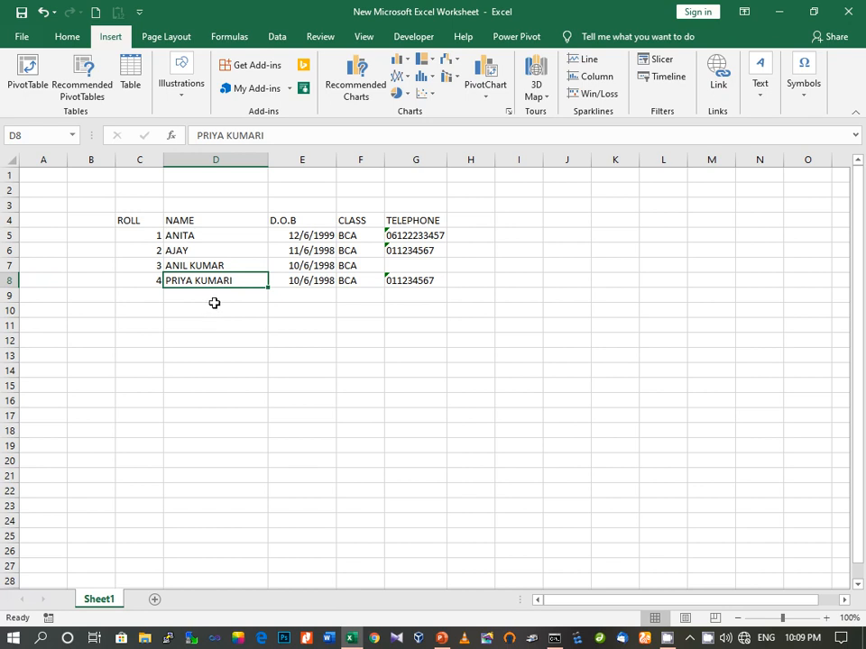
key(ctrl+z)
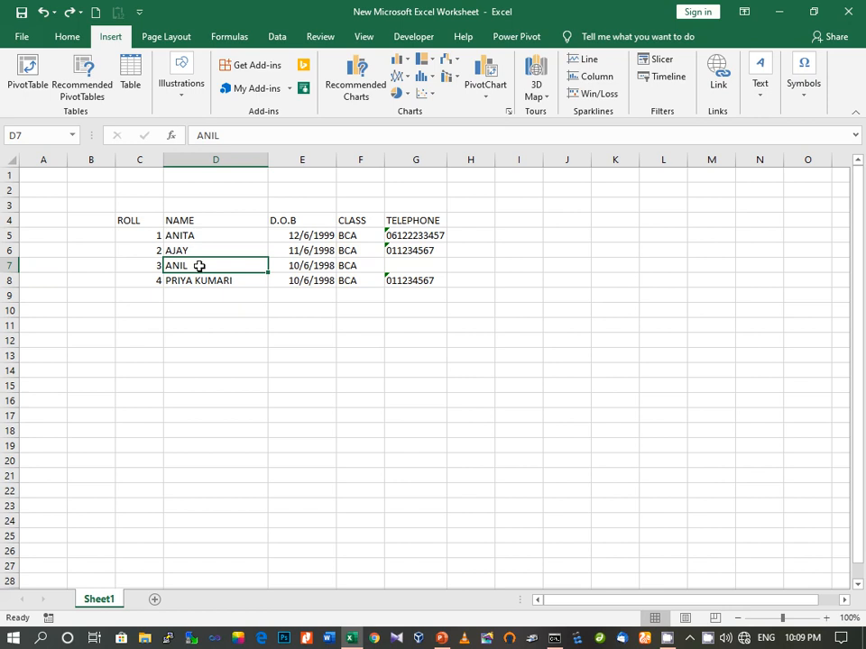
key(ctrl+y)
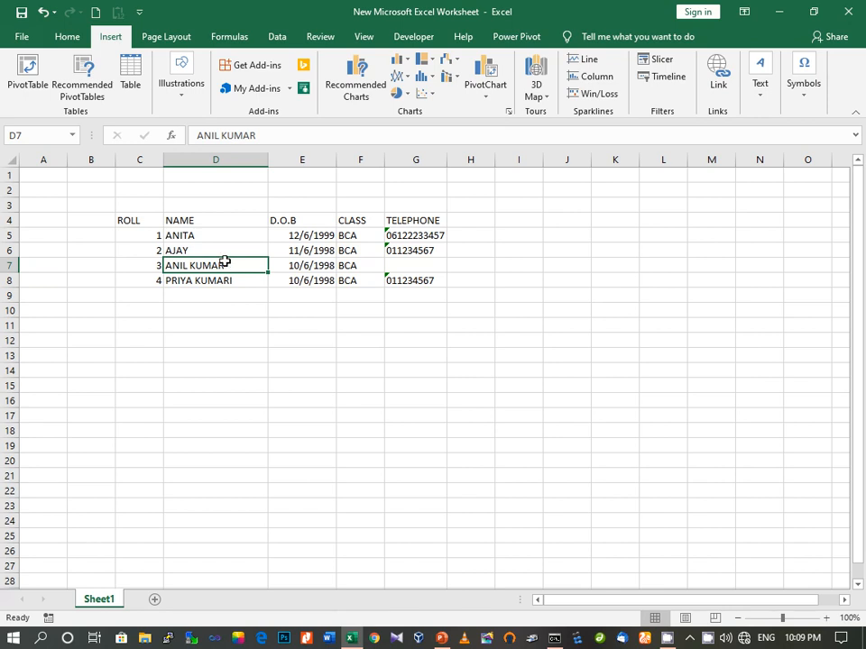
click(42, 15)
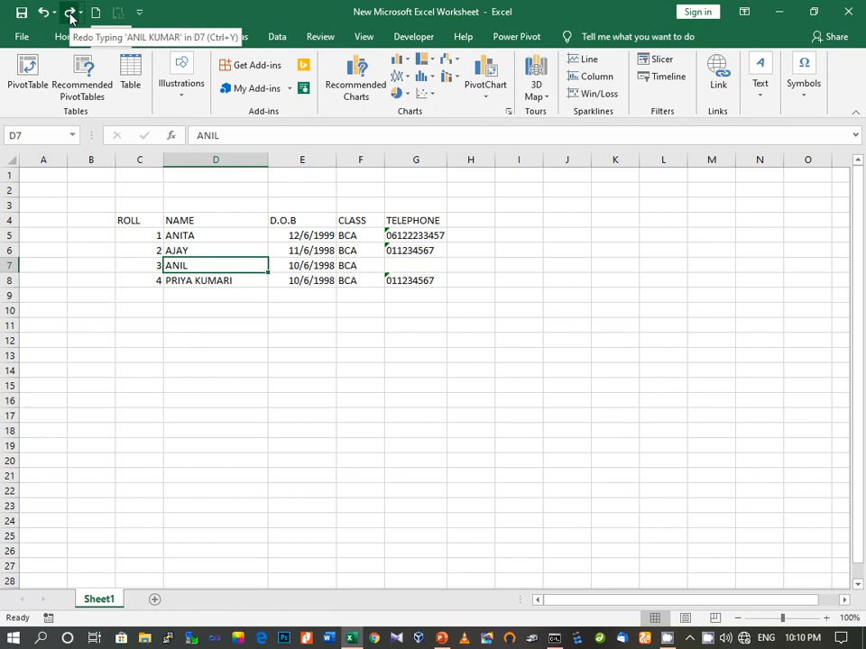
click(70, 14)
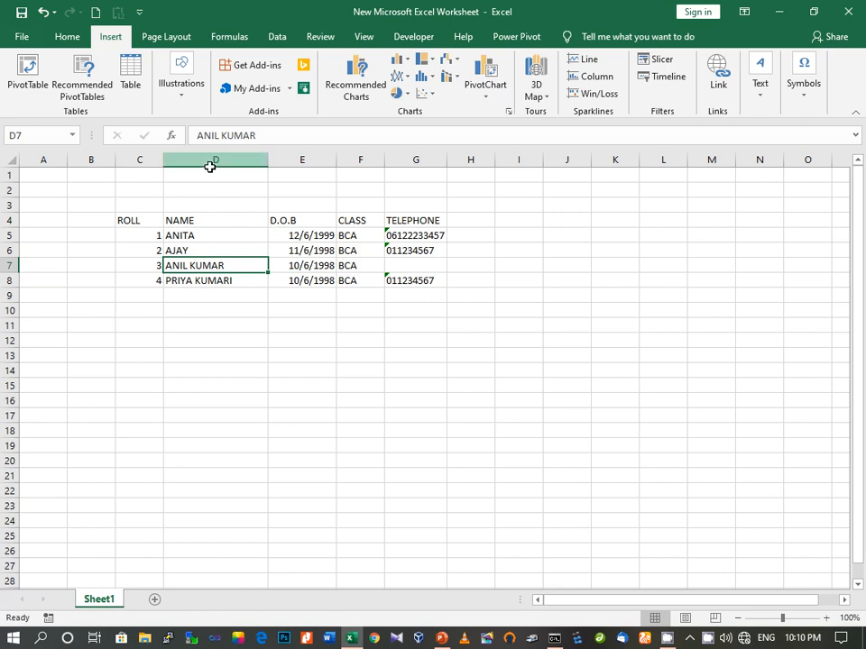
click(186, 237)
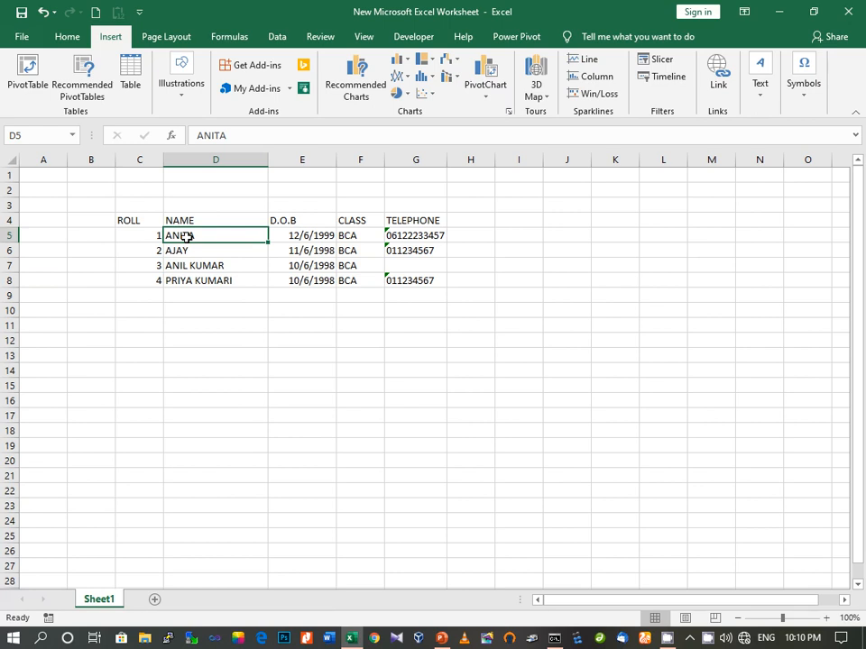
click(354, 223)
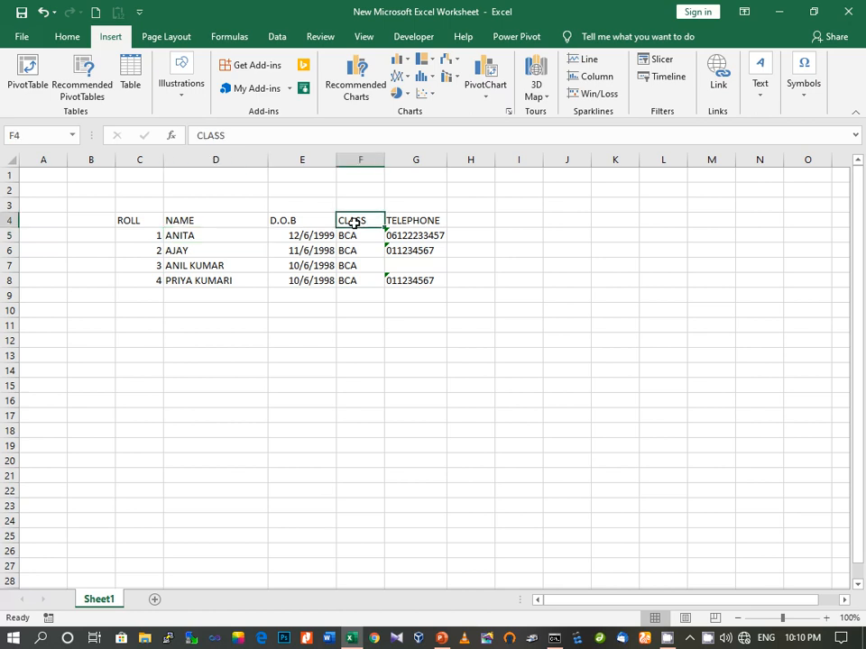
right_click(360, 222)
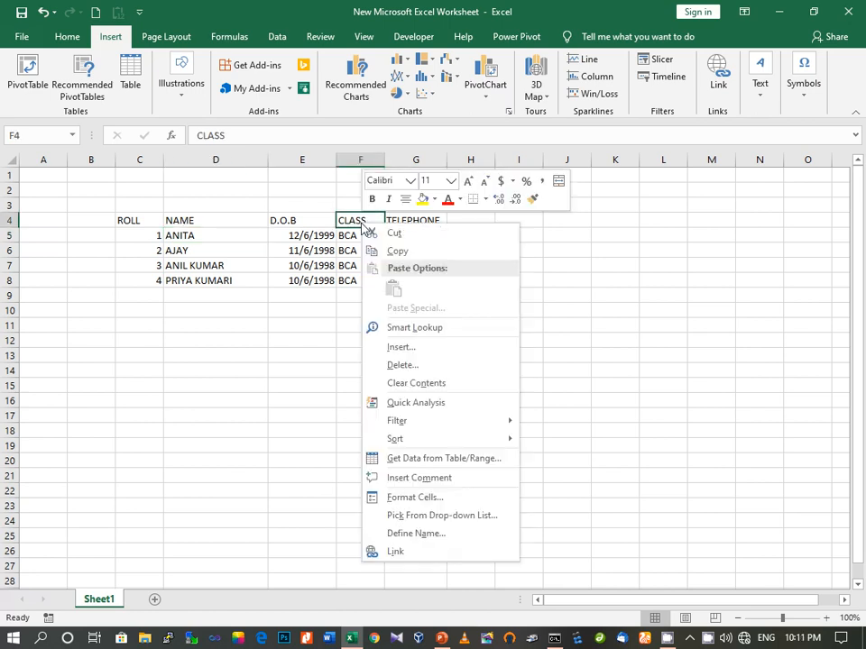
click(395, 351)
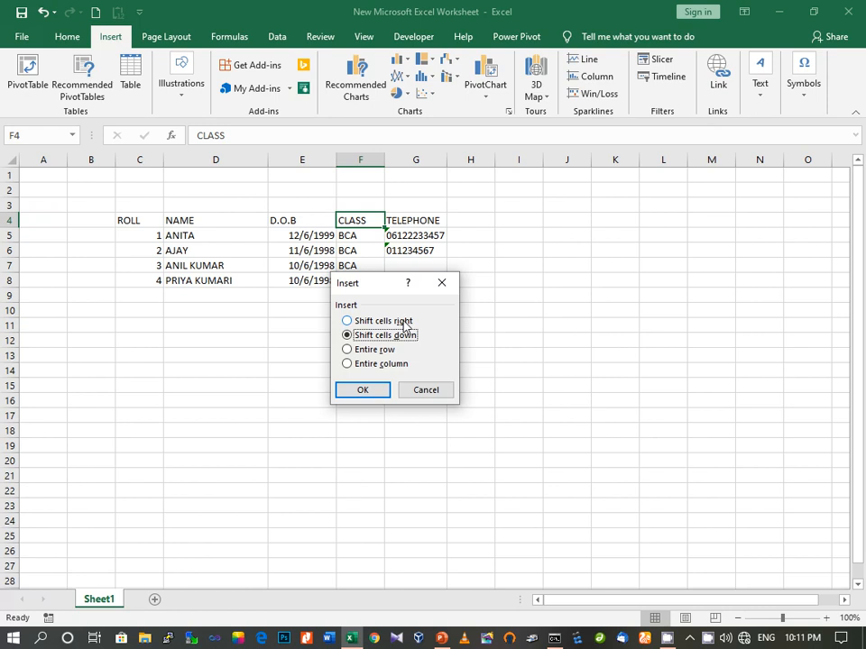
click(403, 323)
click(360, 395)
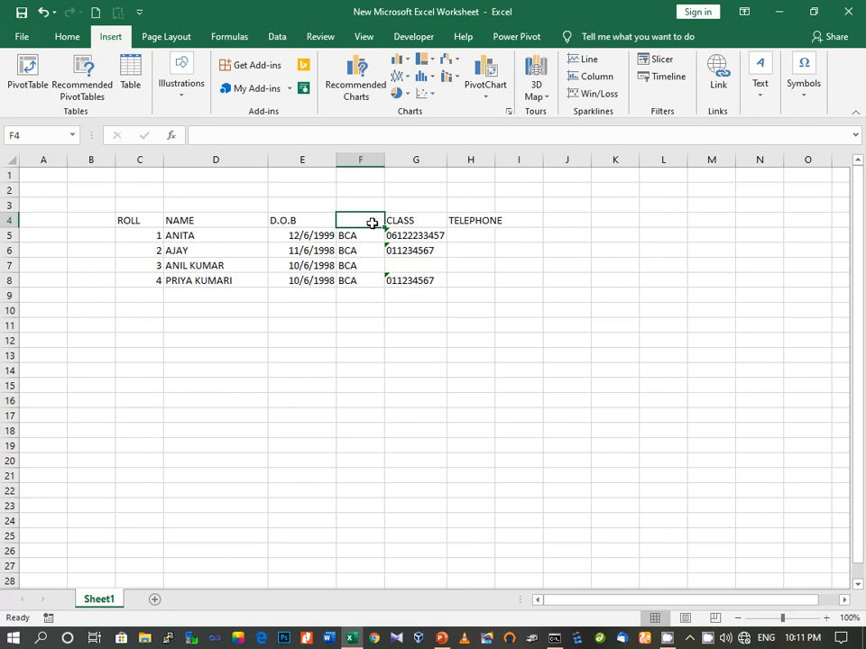
right_click(371, 222)
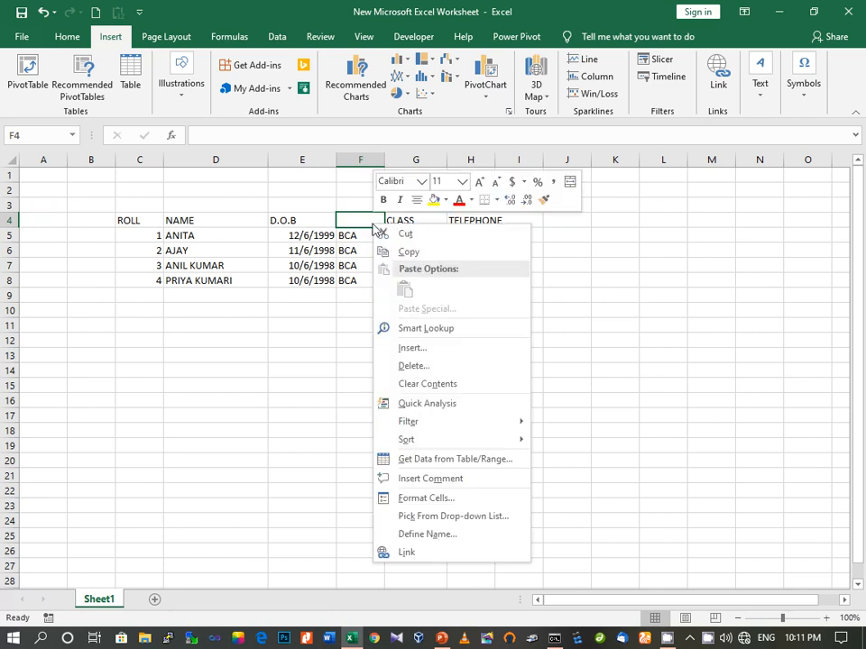
click(391, 354)
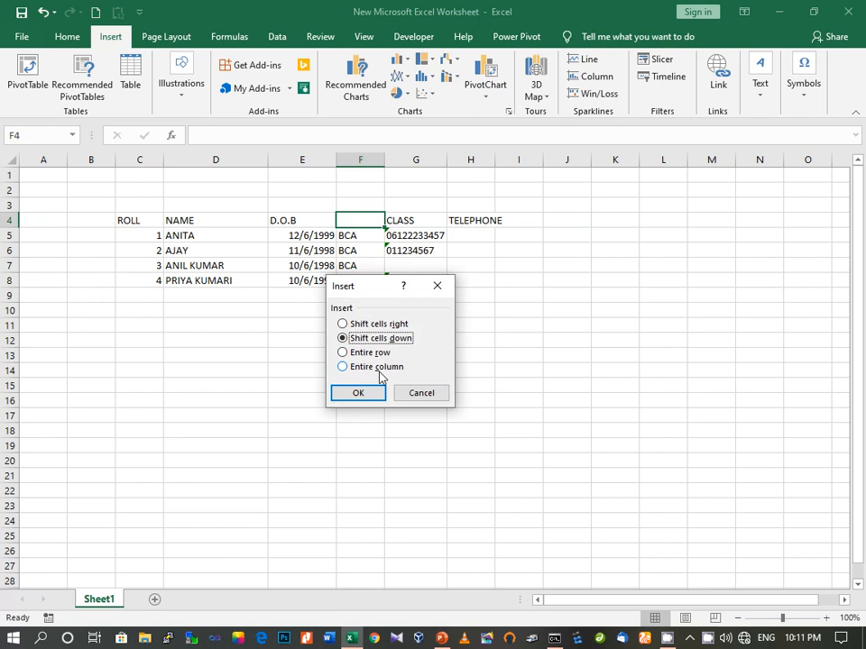
click(409, 394)
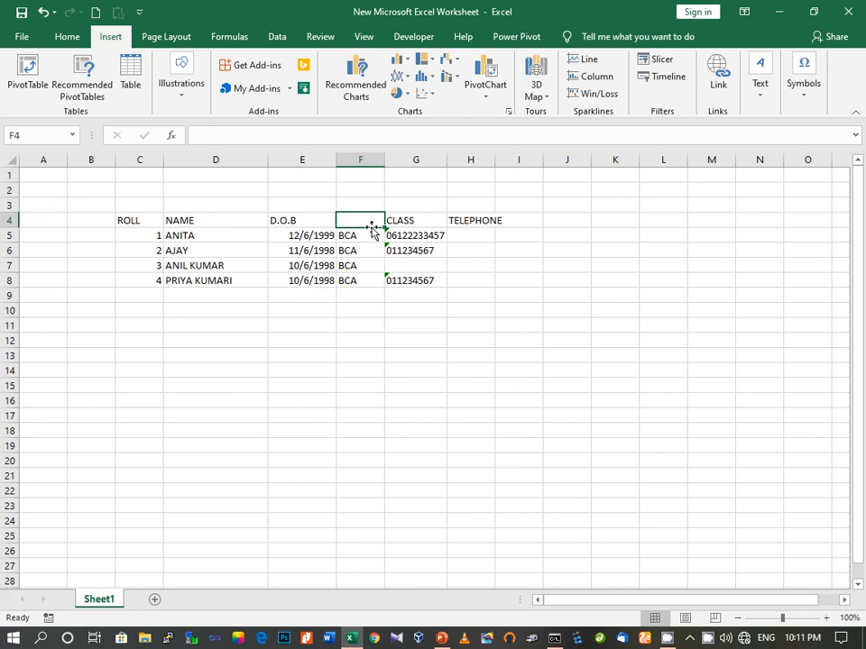
key(ctrl+z)
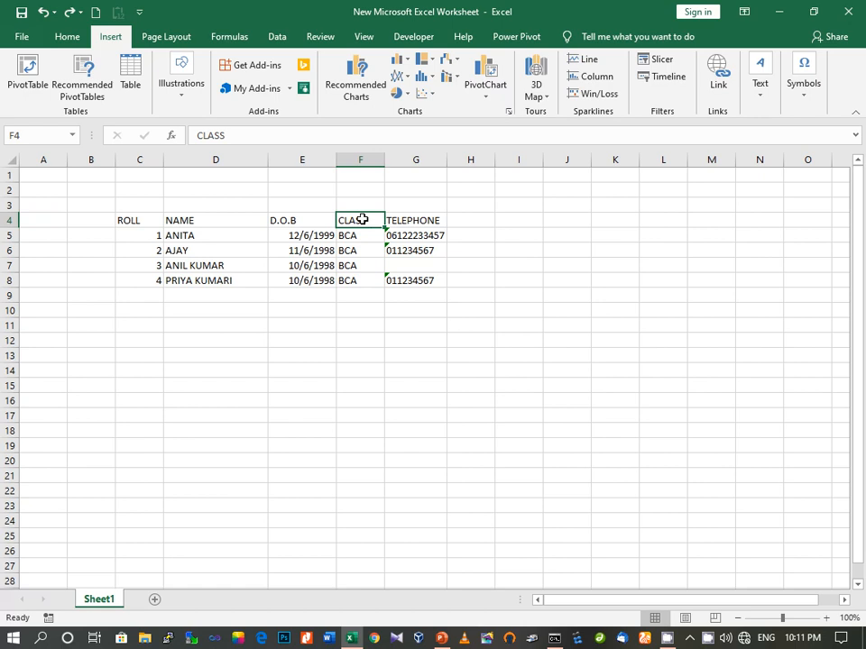
Insert a cell at F4 shifting CLASS right, then undo that insertion
right_click(362, 219)
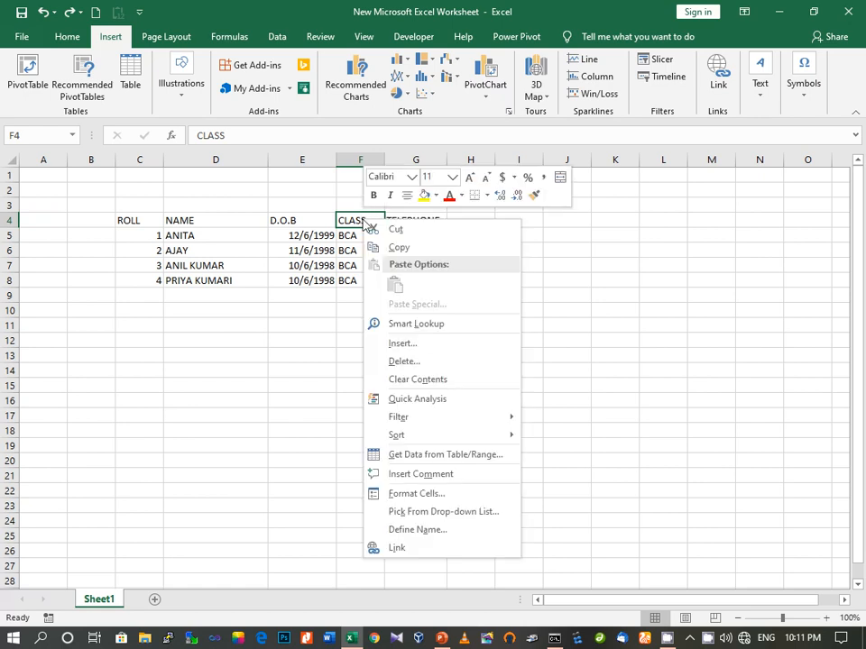
click(397, 344)
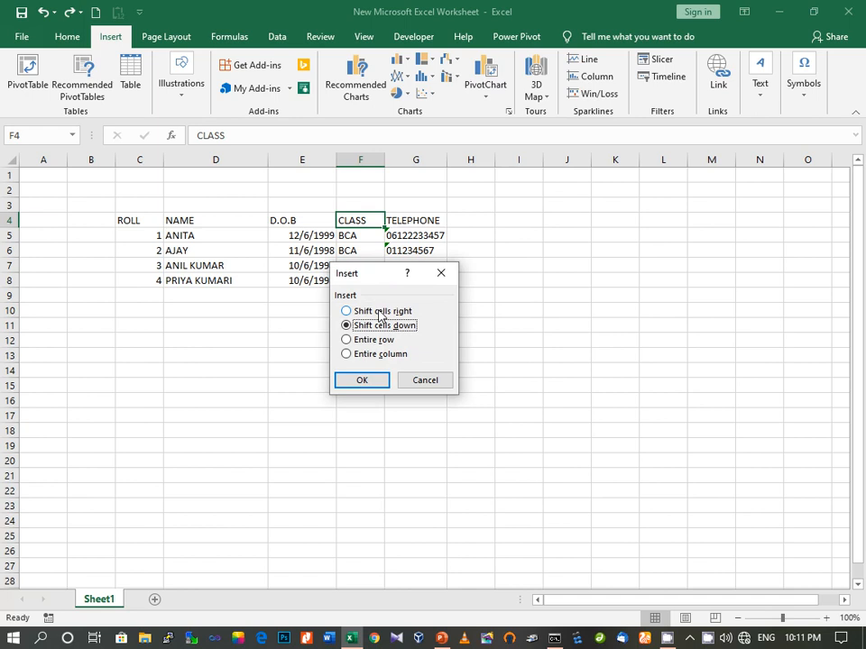
click(380, 312)
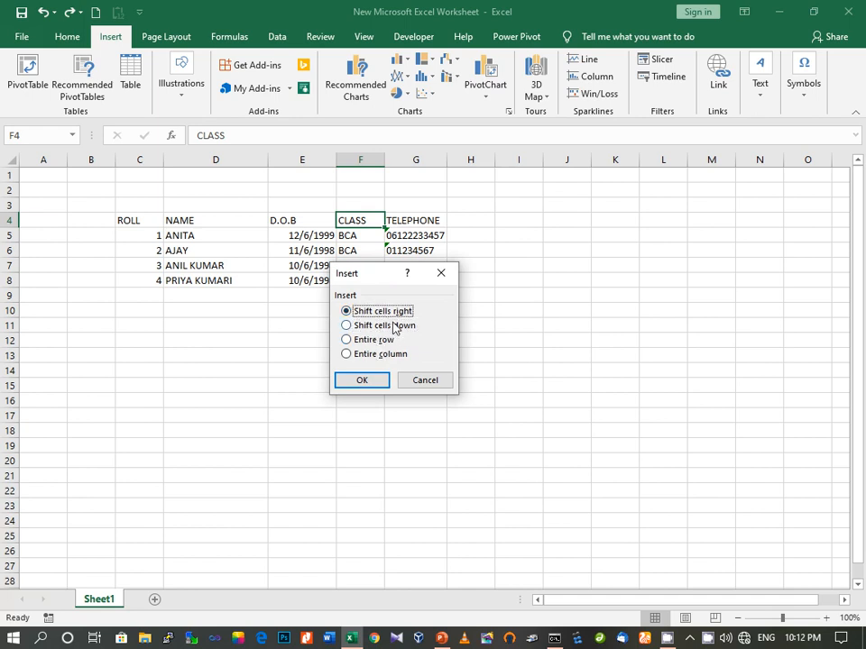
click(367, 385)
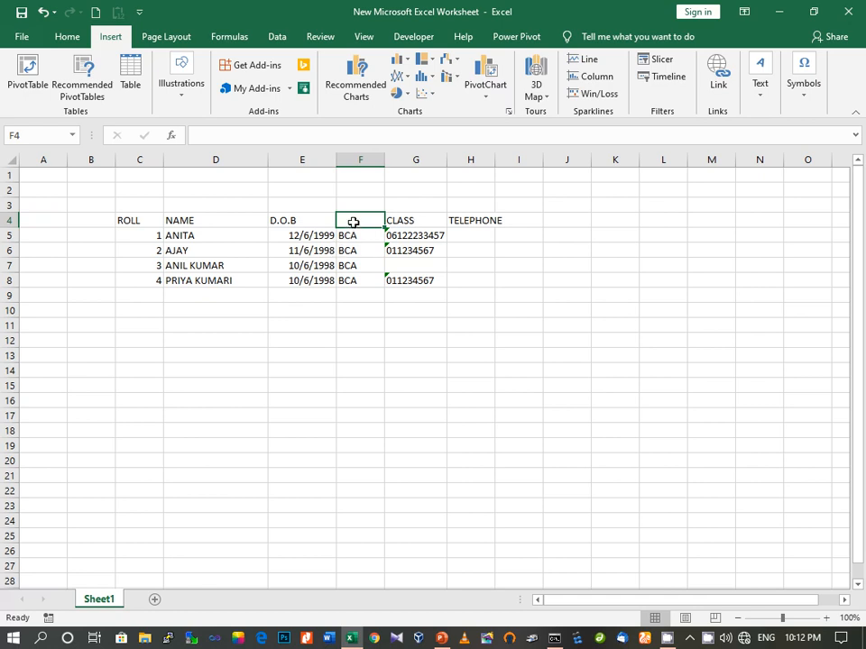
key(ctrl+z)
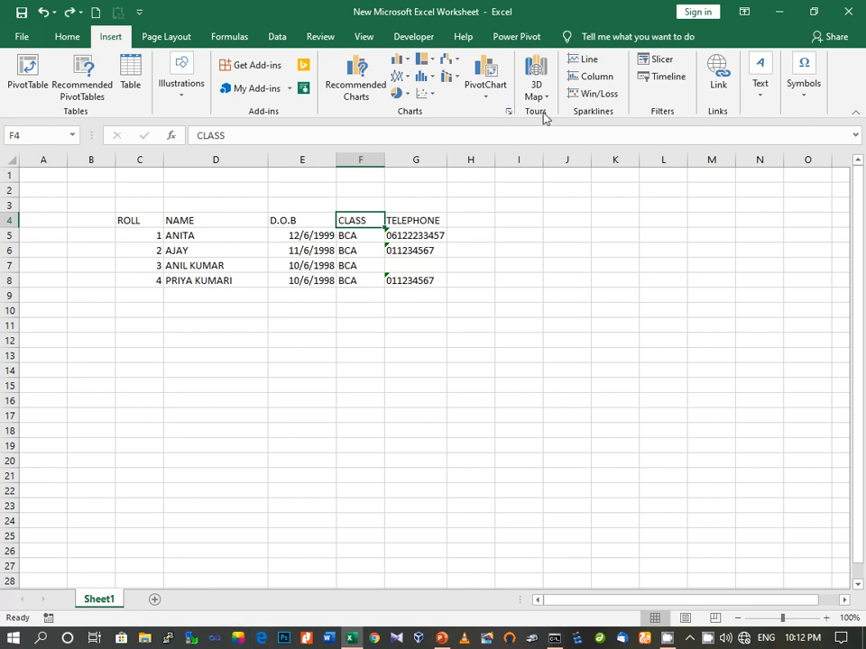
Insert an entire blank column at F, pushing CLASS and TELEPHONE right
right_click(368, 221)
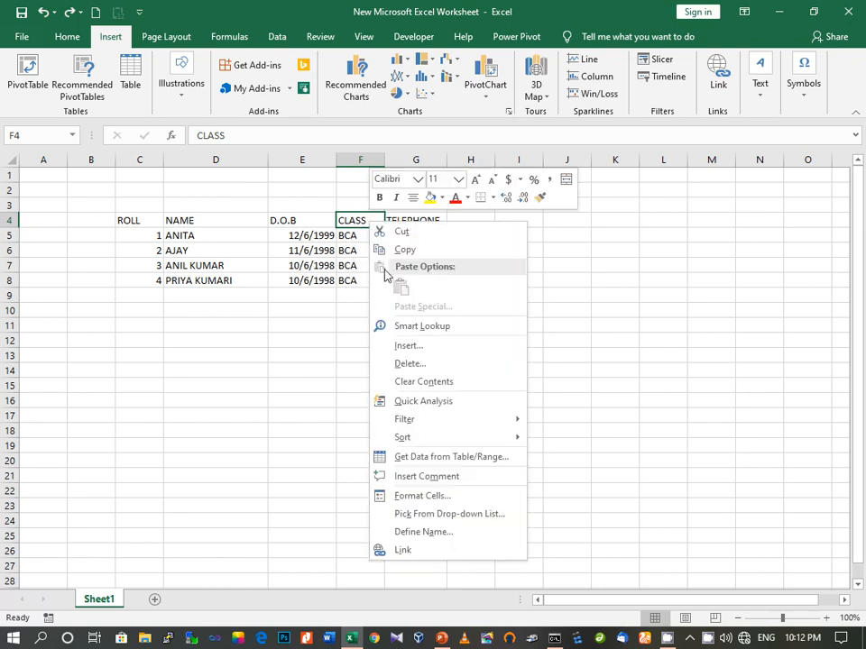
click(413, 348)
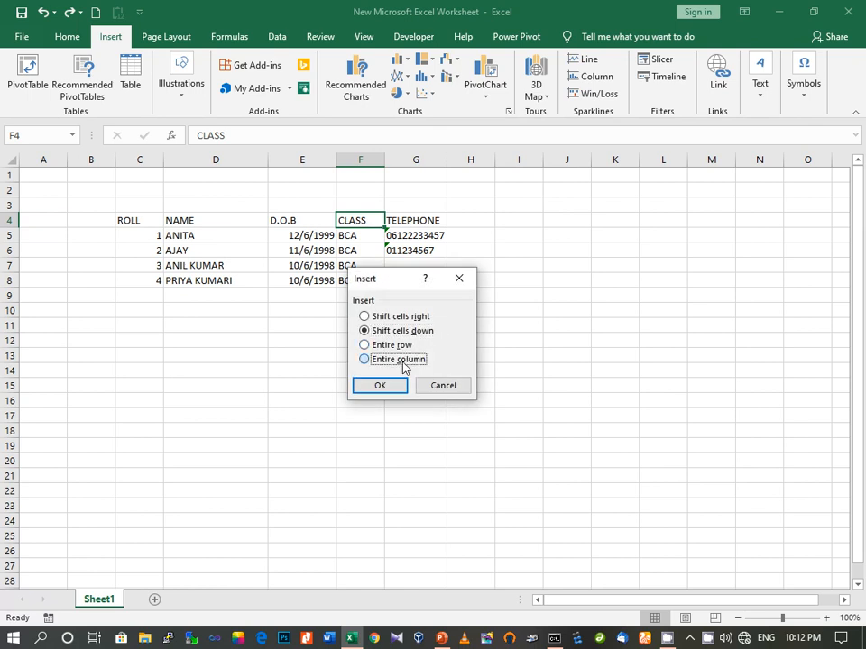
click(377, 360)
click(380, 385)
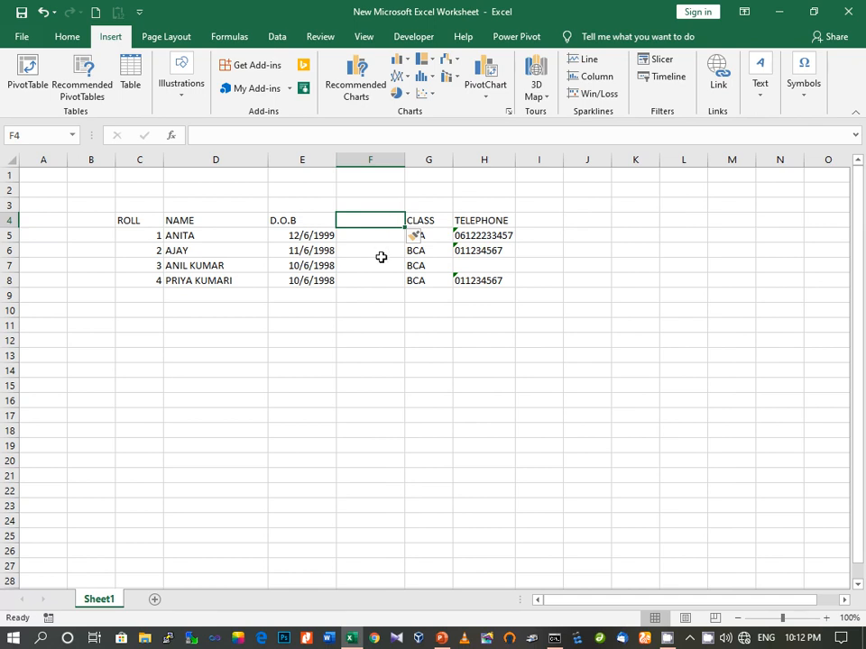
right_click(11, 267)
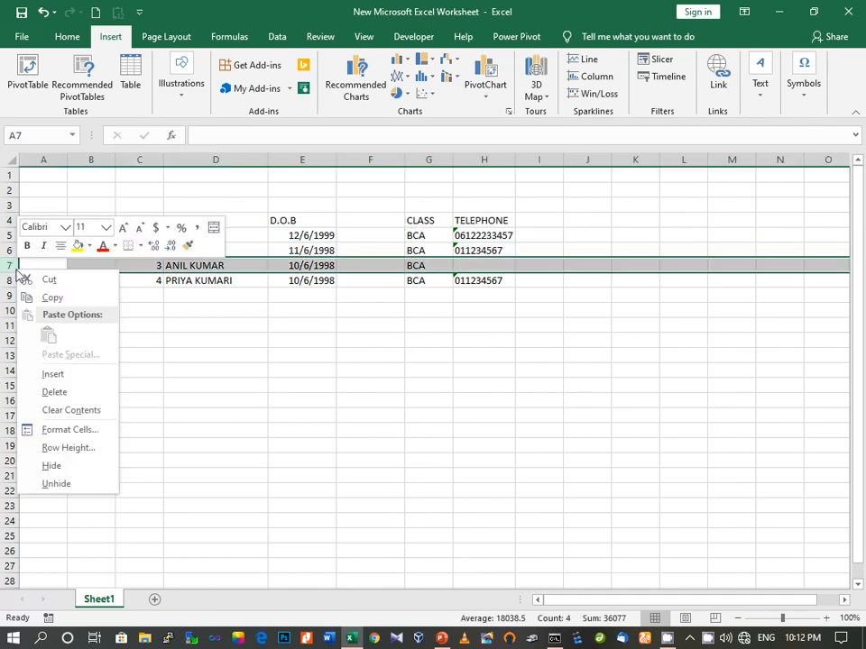
click(52, 375)
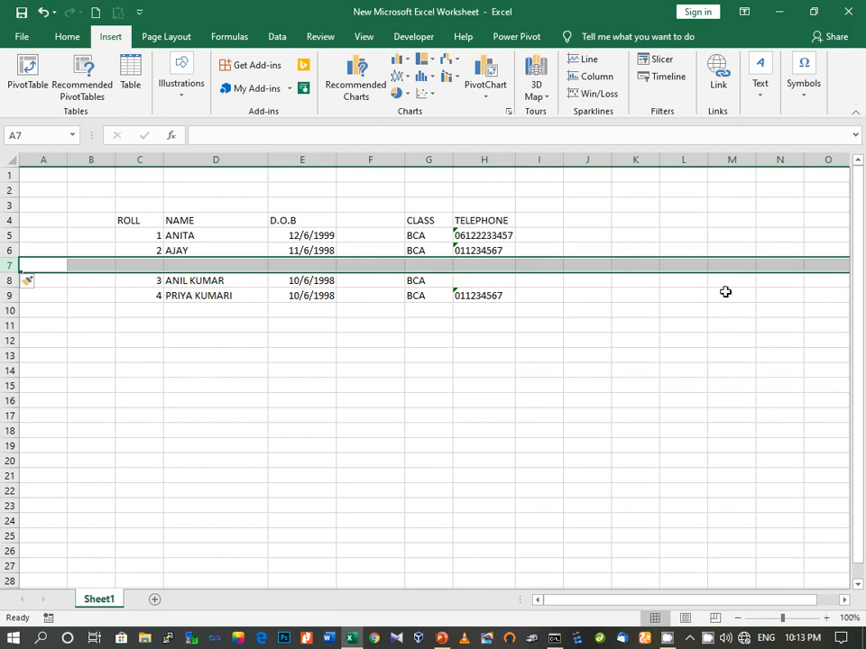
click(270, 354)
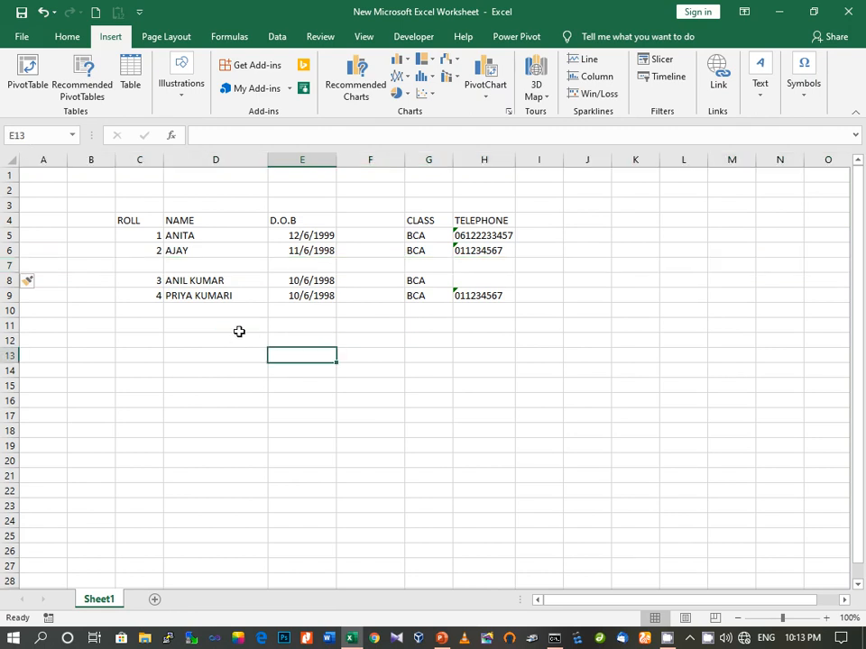
key(alt+Tab)
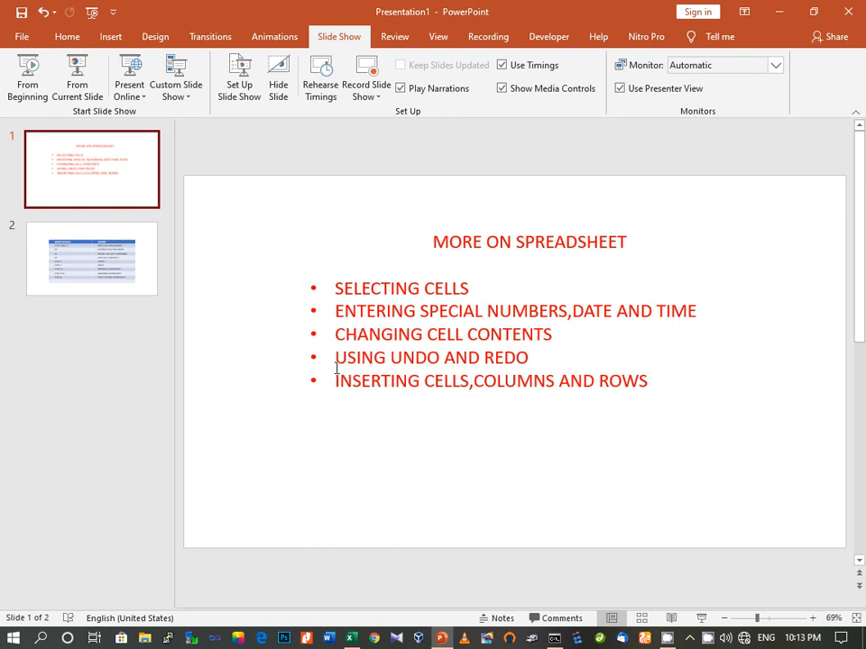
mouse_move(349, 640)
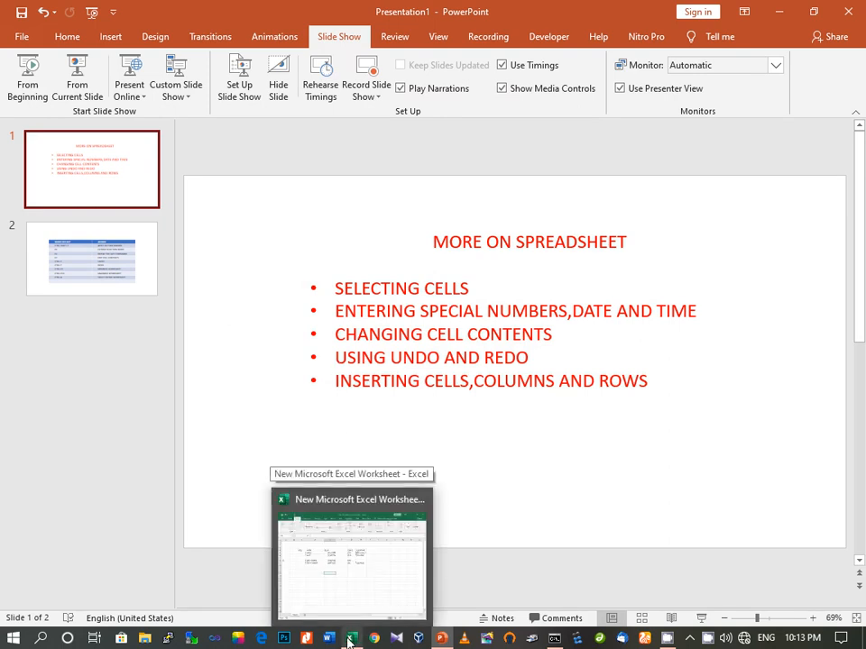
click(349, 640)
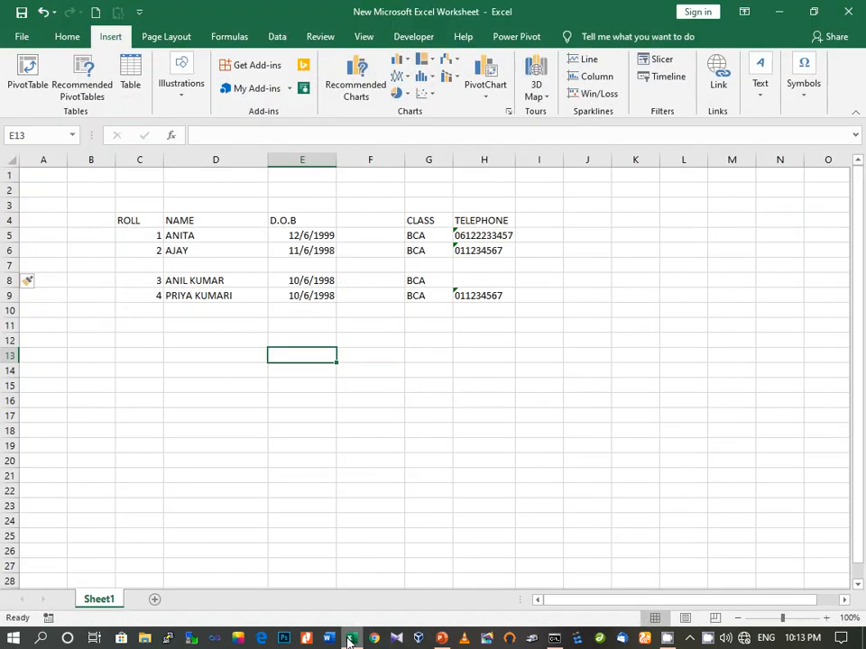